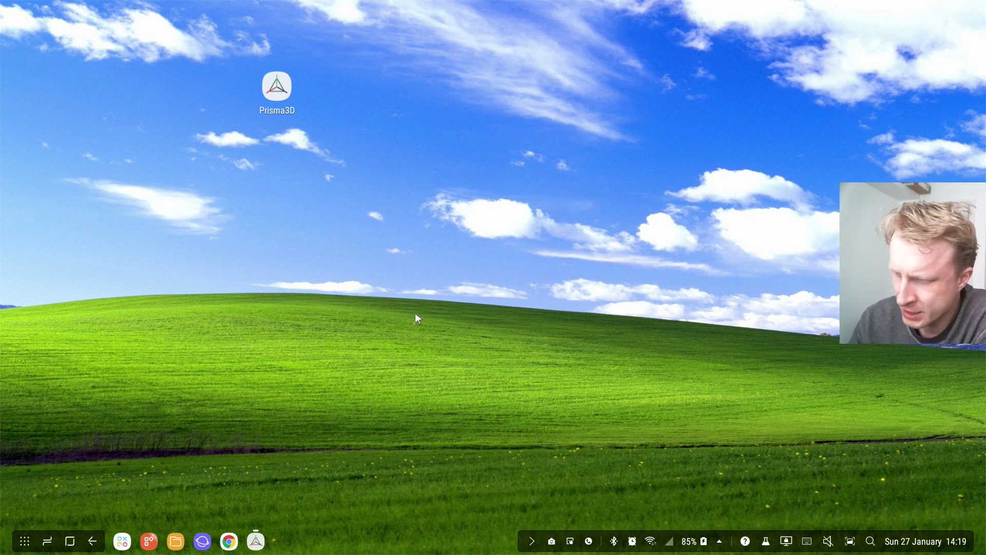
# Step: Bring Prisma3D to the front and browse its Renders and Info pages
pyautogui.rightClick(255, 541)
pyautogui.click(277, 520)
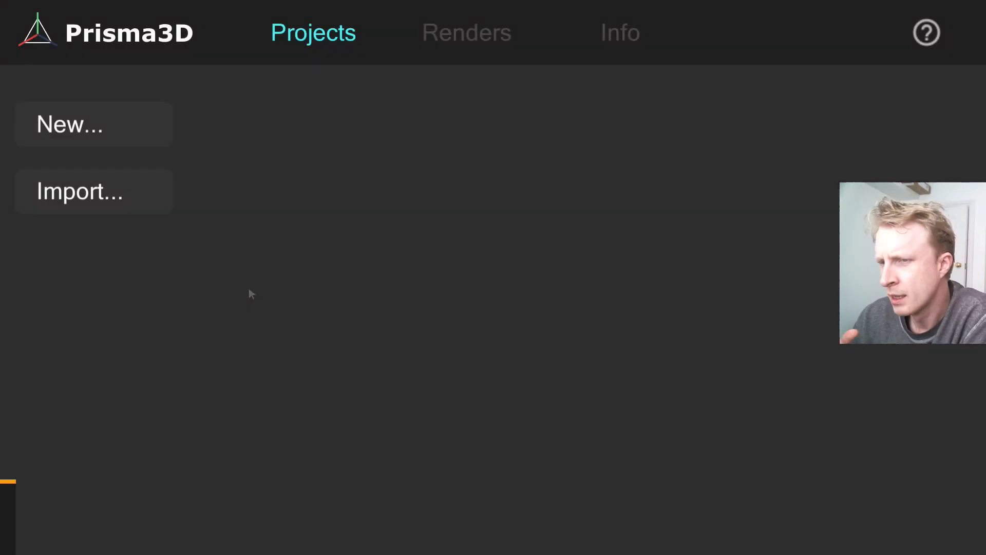
pyautogui.click(483, 43)
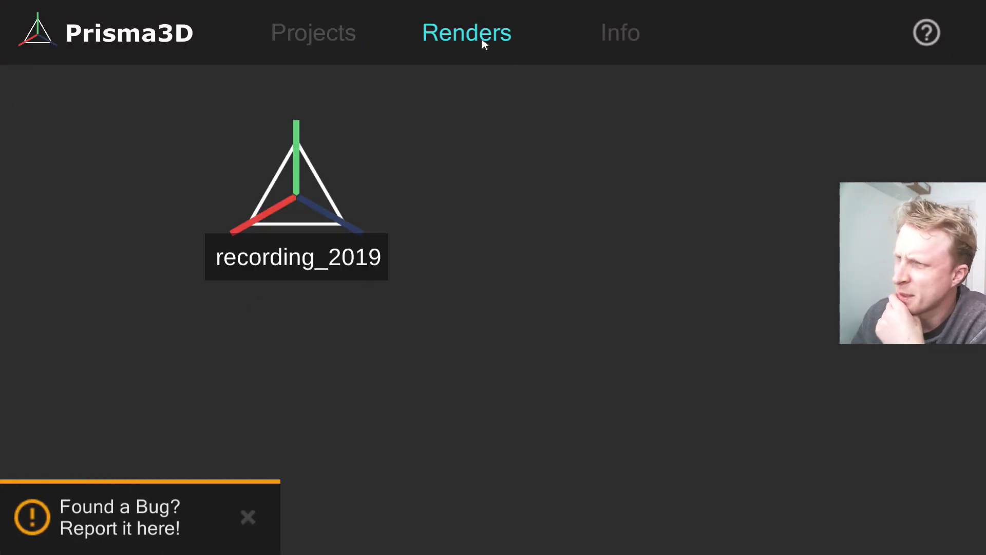
pyautogui.click(623, 33)
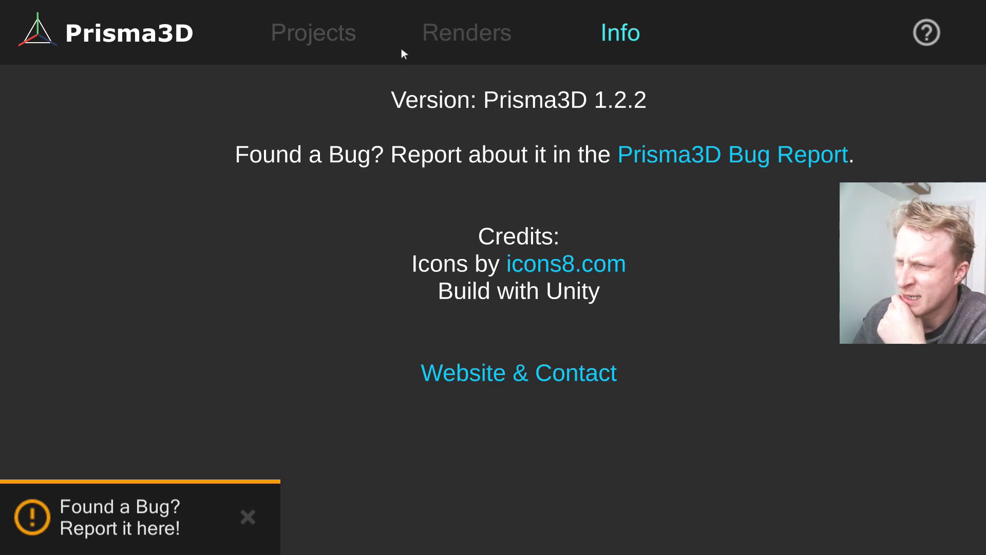
# Step: Return to the Projects page and dismiss the Found a Bug notice
pyautogui.click(445, 30)
pyautogui.click(347, 41)
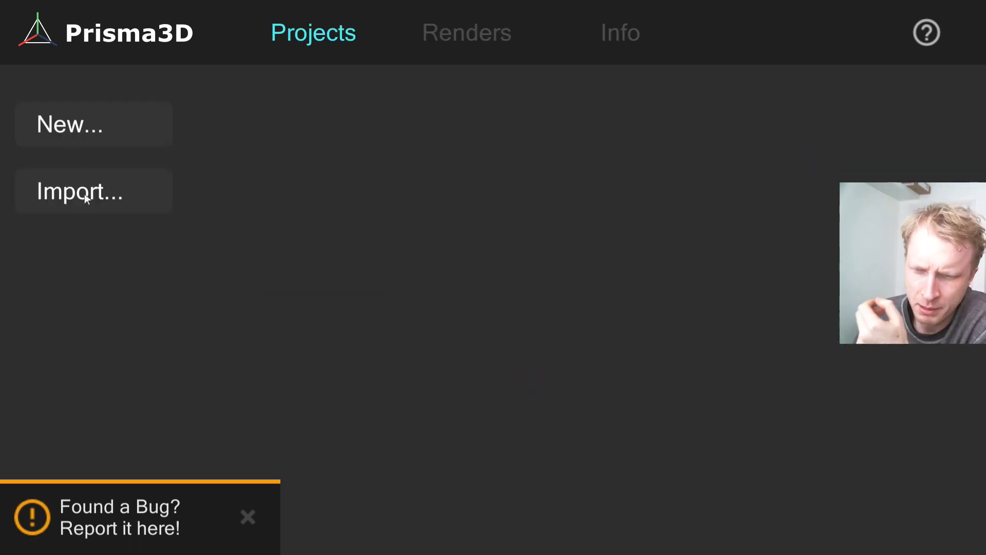
pyautogui.click(248, 517)
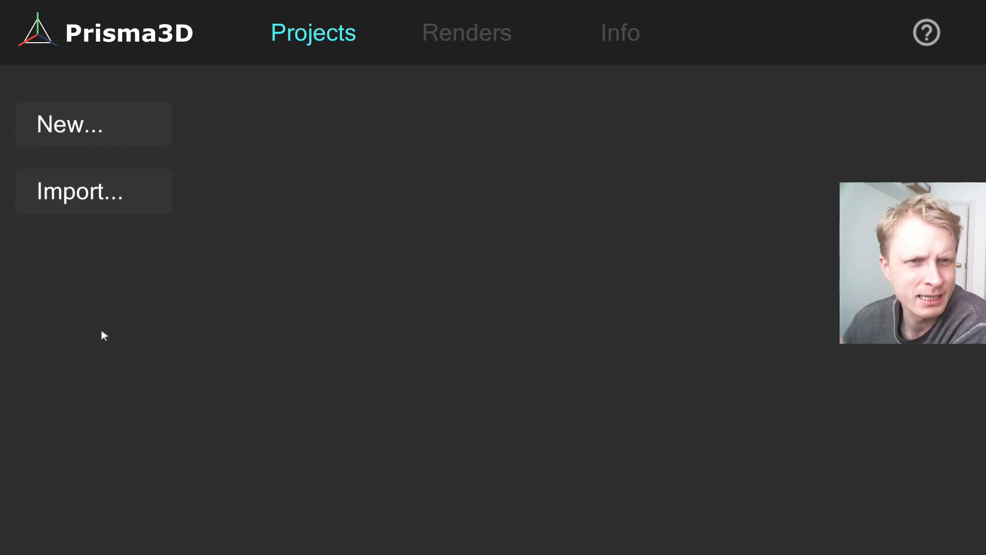
# Step: Start a new empty project and orbit around its grid
pyautogui.click(63, 132)
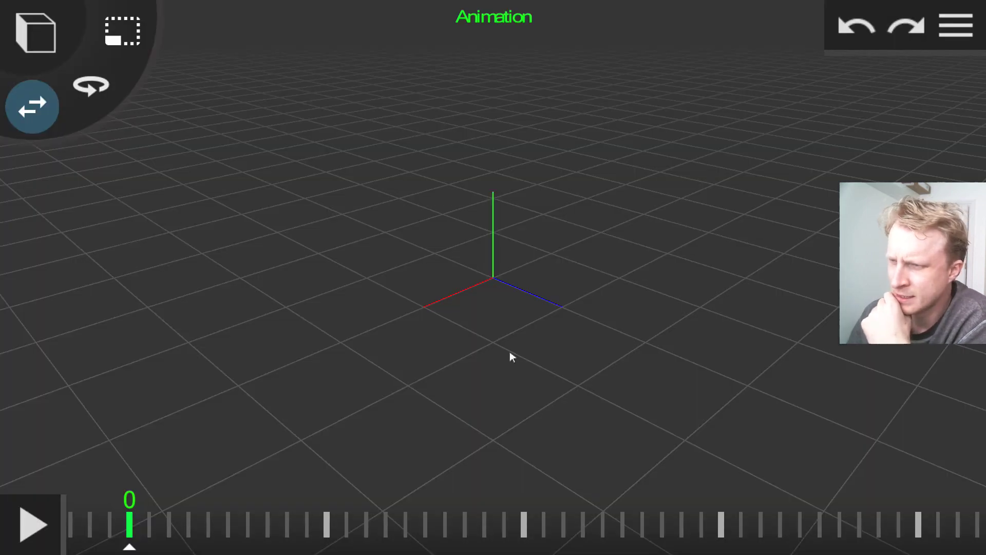
pyautogui.moveTo(509, 357)
pyautogui.mouseDown()
pyautogui.moveTo(361, 346)
pyautogui.moveTo(221, 286)
pyautogui.moveTo(519, 370)
pyautogui.moveTo(387, 401)
pyautogui.moveTo(416, 385)
pyautogui.moveTo(663, 385)
pyautogui.moveTo(534, 266)
pyautogui.mouseUp()
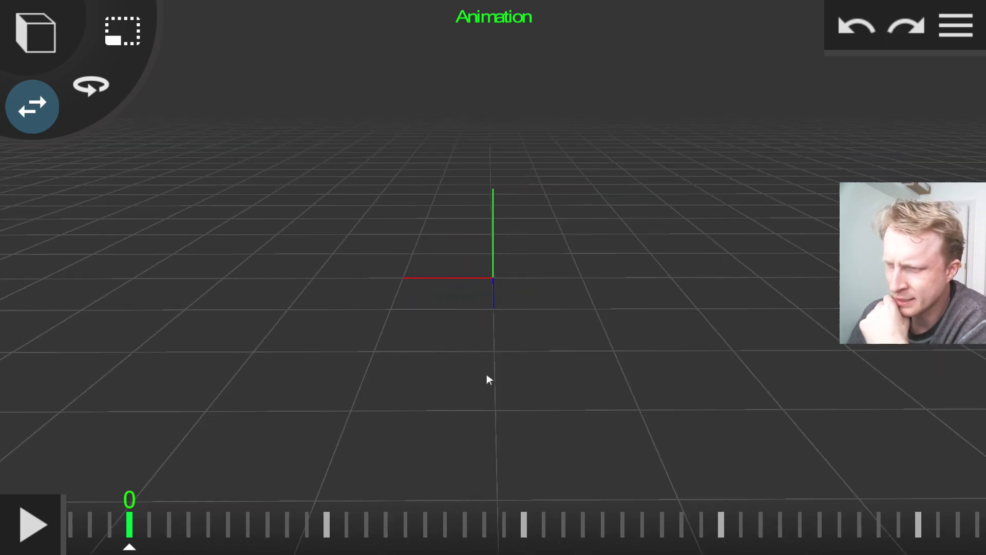
pyautogui.moveTo(487, 379)
pyautogui.mouseDown()
pyautogui.moveTo(585, 352)
pyautogui.moveTo(597, 334)
pyautogui.moveTo(530, 353)
pyautogui.moveTo(382, 332)
pyautogui.moveTo(552, 340)
pyautogui.mouseUp()
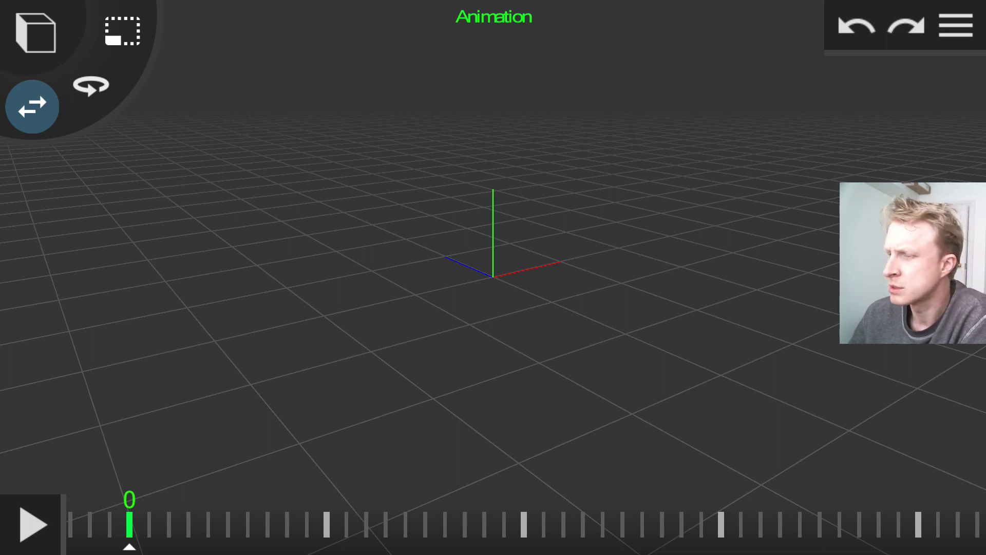
pyautogui.moveTo(502, 287); pyautogui.dragTo(372, 345)
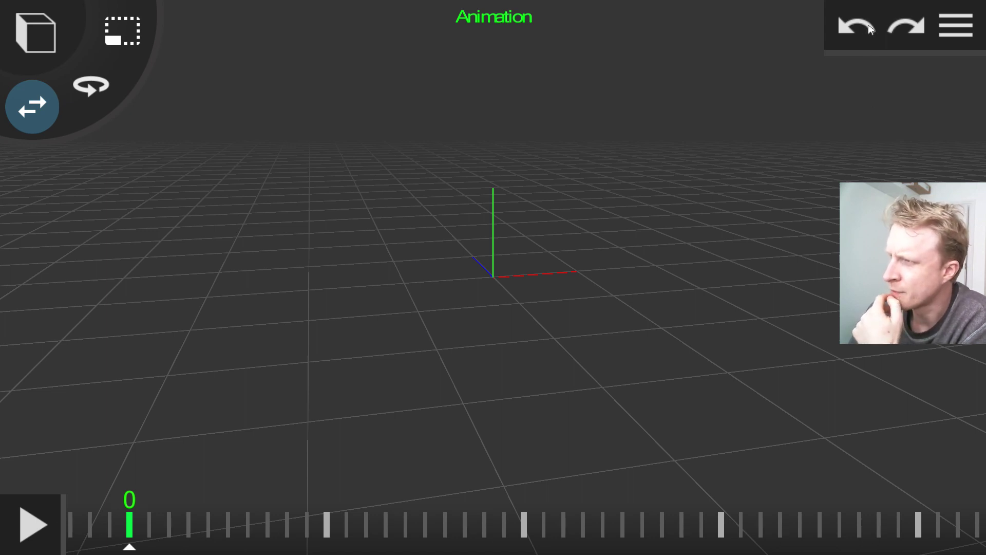
# Step: Toggle the project options, cycle the rotate, scale and move tools, and reach the shape list
pyautogui.click(953, 33)
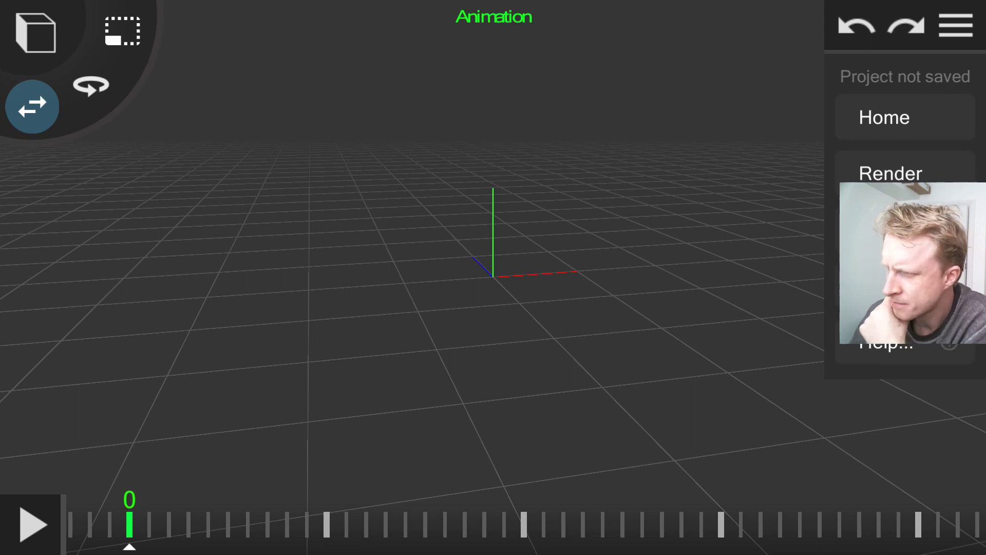
pyautogui.click(282, 168)
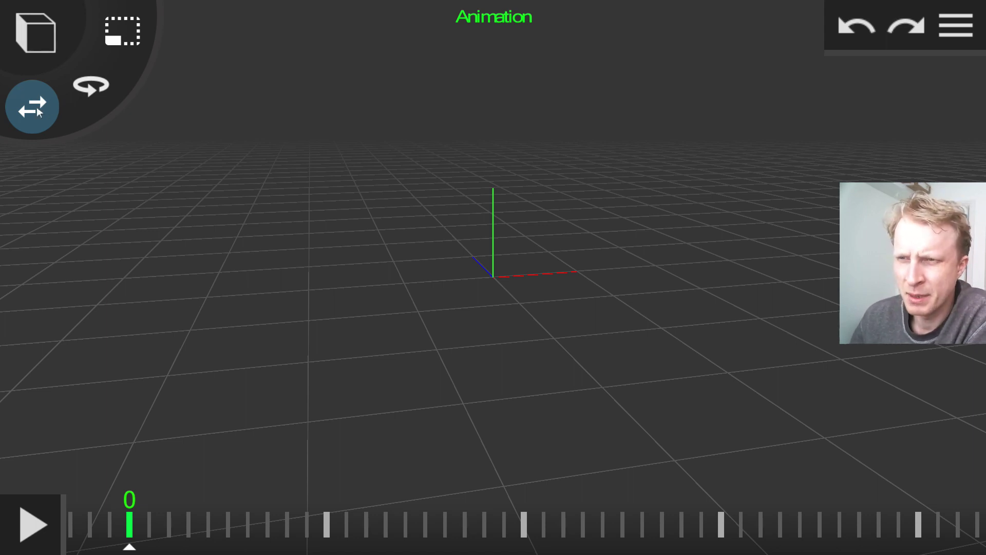
pyautogui.click(92, 83)
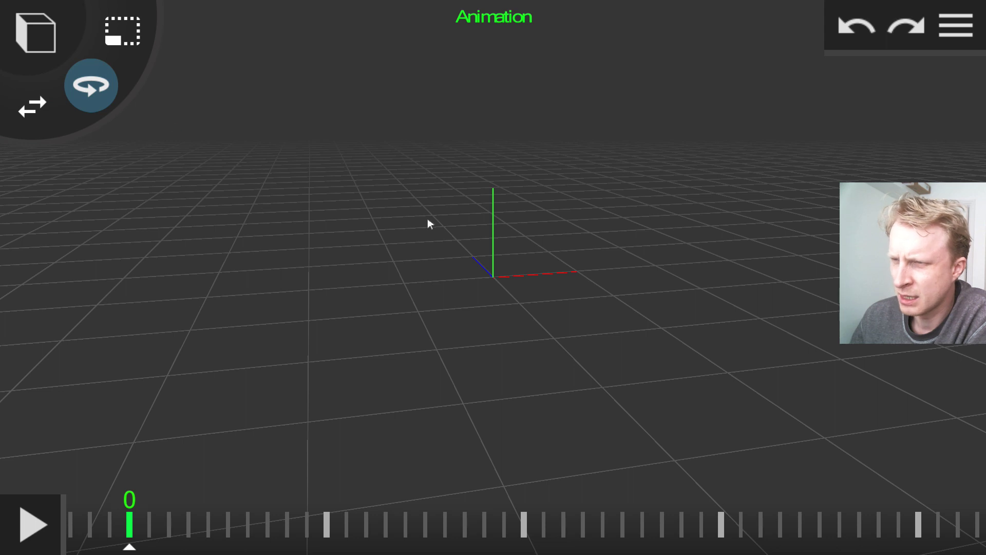
pyautogui.click(125, 29)
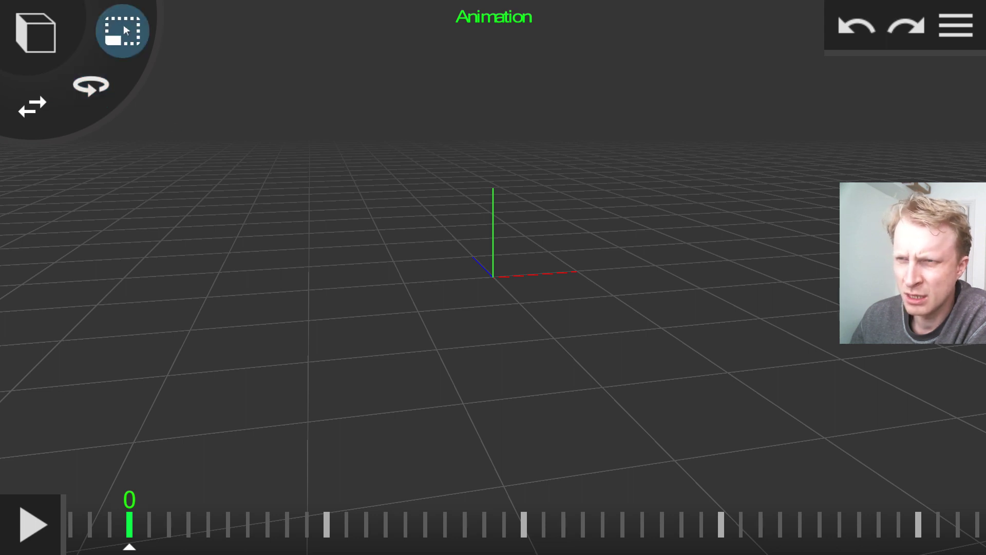
pyautogui.click(38, 110)
pyautogui.click(38, 26)
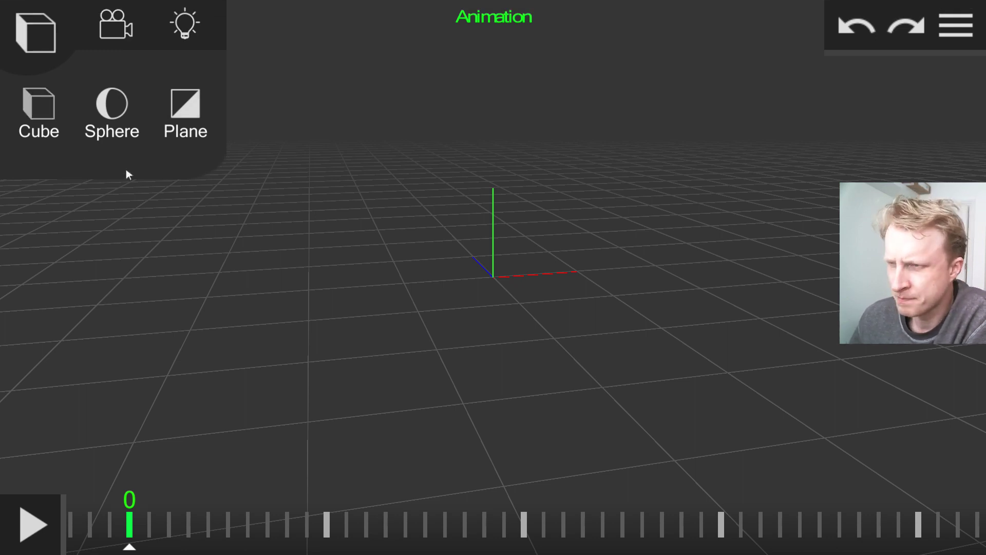
# Step: Add white Cube 0 to the scene and orbit the view around it
pyautogui.click(40, 112)
pyautogui.moveTo(415, 365)
pyautogui.mouseDown()
pyautogui.moveTo(245, 324)
pyautogui.moveTo(630, 399)
pyautogui.moveTo(381, 396)
pyautogui.moveTo(427, 417)
pyautogui.moveTo(434, 369)
pyautogui.moveTo(489, 409)
pyautogui.moveTo(500, 380)
pyautogui.mouseUp()
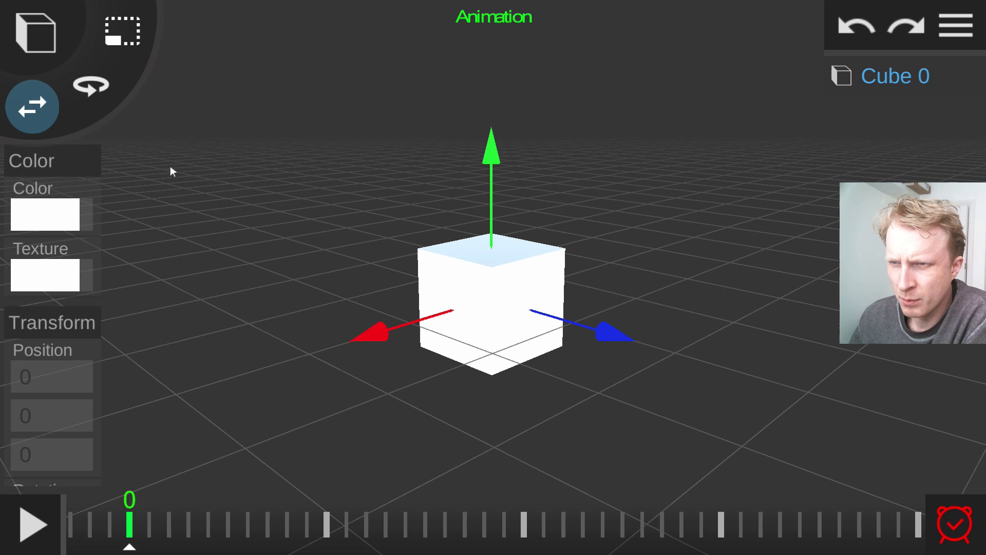
pyautogui.moveTo(282, 385); pyautogui.dragTo(342, 393)
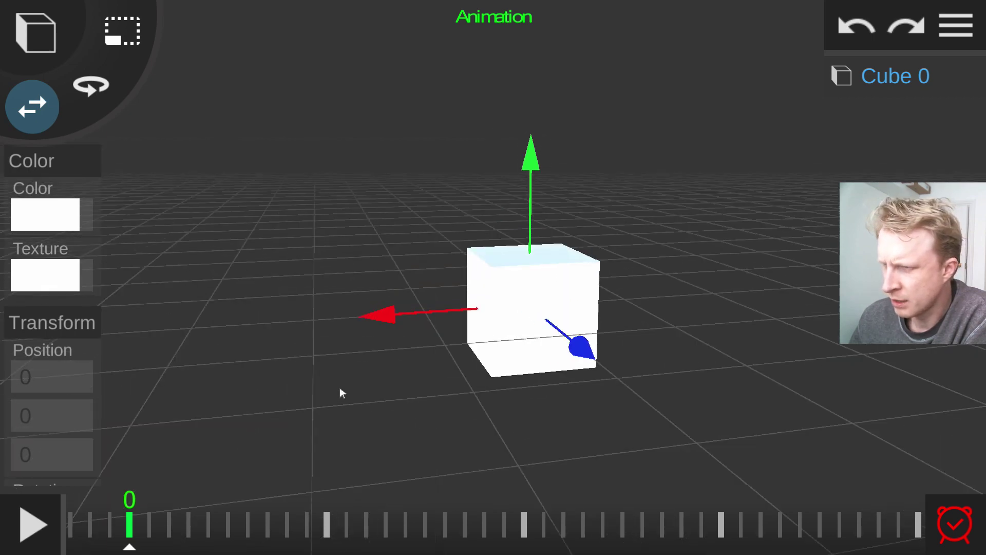
pyautogui.moveTo(408, 378)
pyautogui.mouseDown()
pyautogui.moveTo(588, 394)
pyautogui.moveTo(579, 394)
pyautogui.mouseUp()
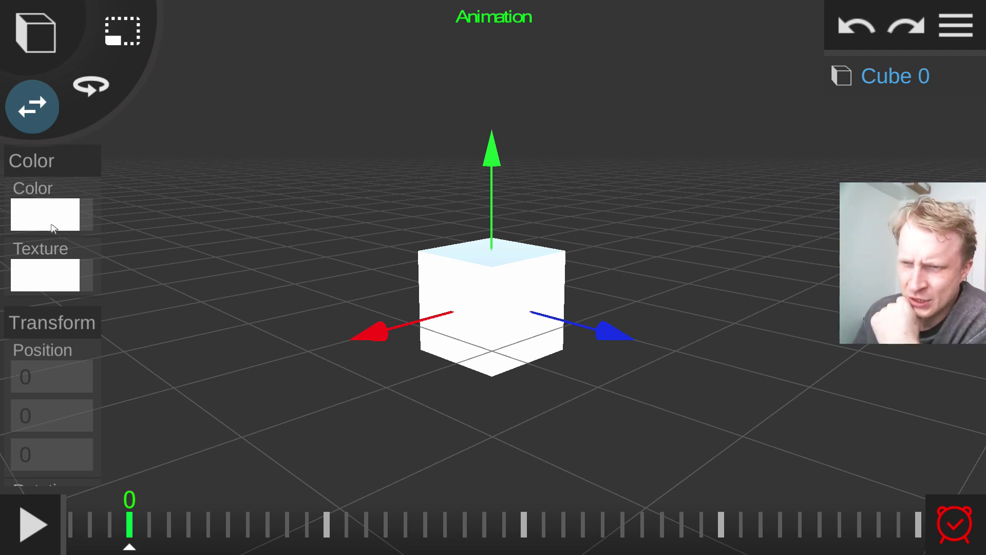
# Step: Set the cube's colour to bright red in the colour picker
pyautogui.click(49, 227)
pyautogui.moveTo(318, 292); pyautogui.dragTo(345, 190)
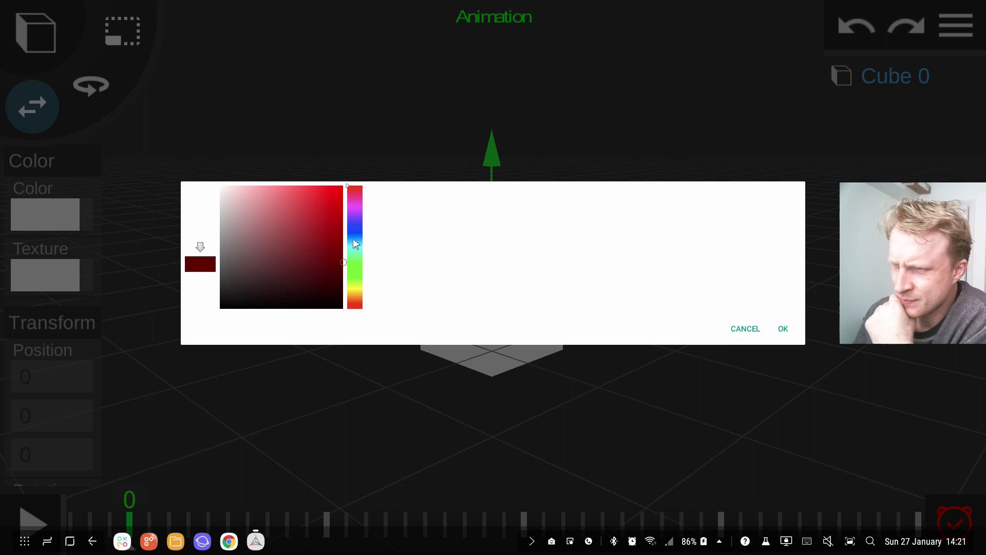
pyautogui.click(783, 329)
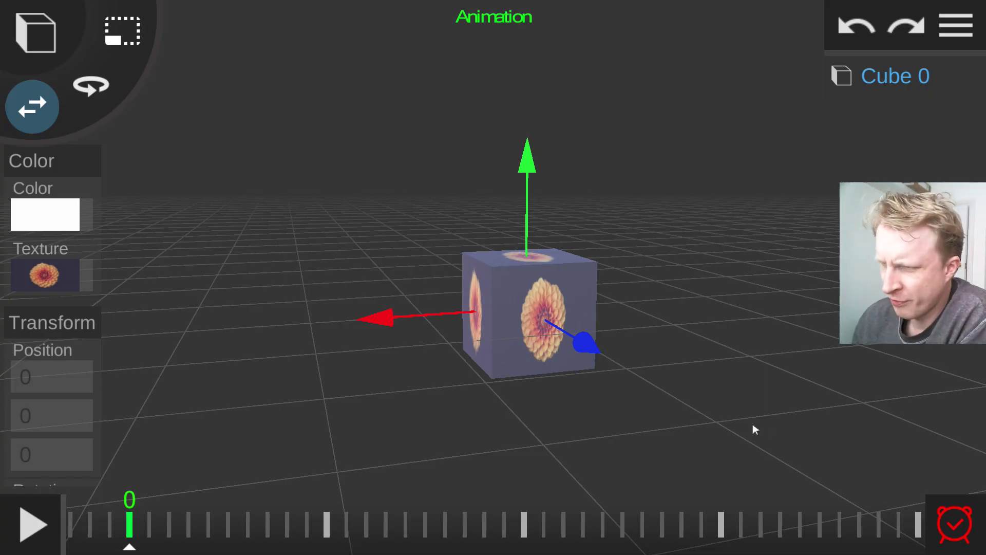
# Step: Orbit the view, then drag the cube back along its depth axis and downward
pyautogui.moveTo(494, 330)
pyautogui.mouseDown()
pyautogui.moveTo(319, 286)
pyautogui.moveTo(706, 371)
pyautogui.moveTo(368, 347)
pyautogui.moveTo(566, 346)
pyautogui.moveTo(387, 392)
pyautogui.mouseUp()
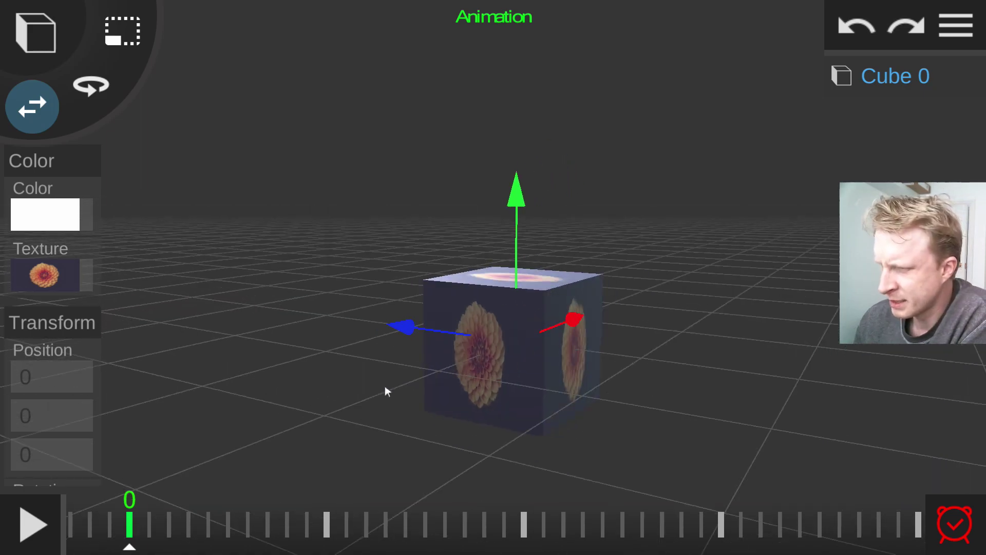
pyautogui.moveTo(480, 363)
pyautogui.mouseDown()
pyautogui.moveTo(334, 162)
pyautogui.moveTo(276, 244)
pyautogui.moveTo(599, 279)
pyautogui.moveTo(489, 329)
pyautogui.moveTo(292, 364)
pyautogui.moveTo(430, 374)
pyautogui.moveTo(462, 299)
pyautogui.moveTo(409, 340)
pyautogui.moveTo(408, 377)
pyautogui.moveTo(352, 419)
pyautogui.moveTo(369, 386)
pyautogui.moveTo(307, 414)
pyautogui.moveTo(408, 367)
pyautogui.mouseUp()
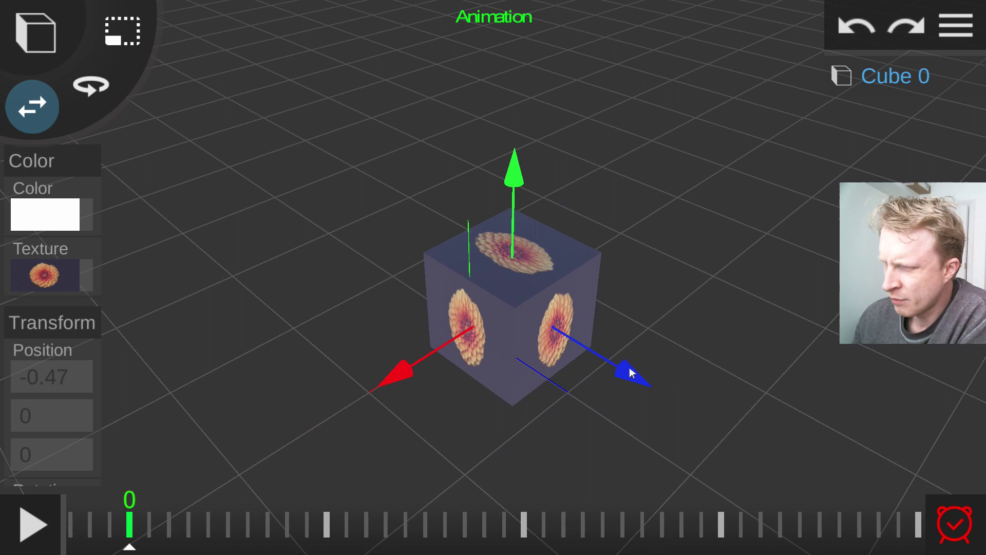
pyautogui.moveTo(629, 372)
pyautogui.mouseDown()
pyautogui.moveTo(674, 412)
pyautogui.moveTo(564, 367)
pyautogui.mouseUp()
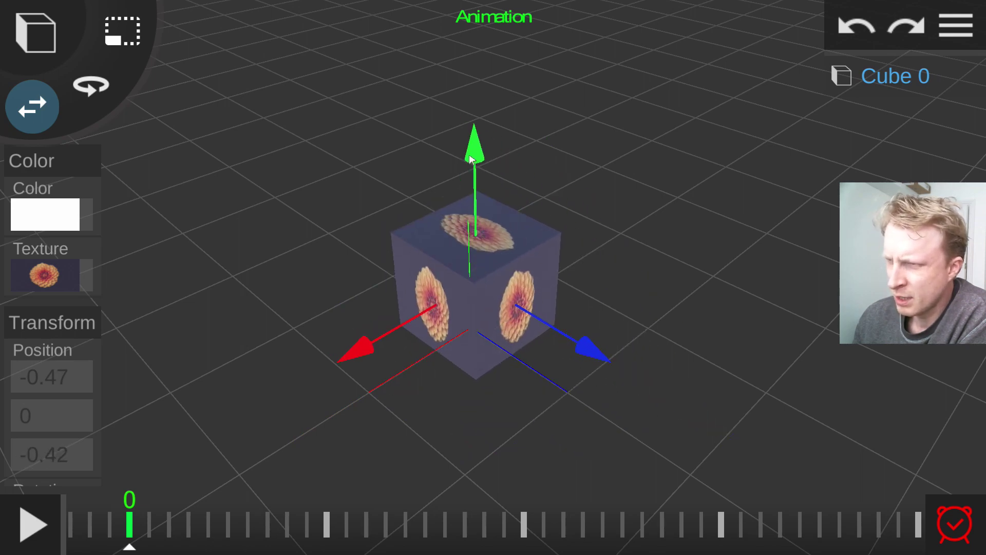
pyautogui.moveTo(472, 158); pyautogui.dragTo(473, 201)
# Step: Undo the cube's position changes and restore its white colour
pyautogui.click(856, 25)
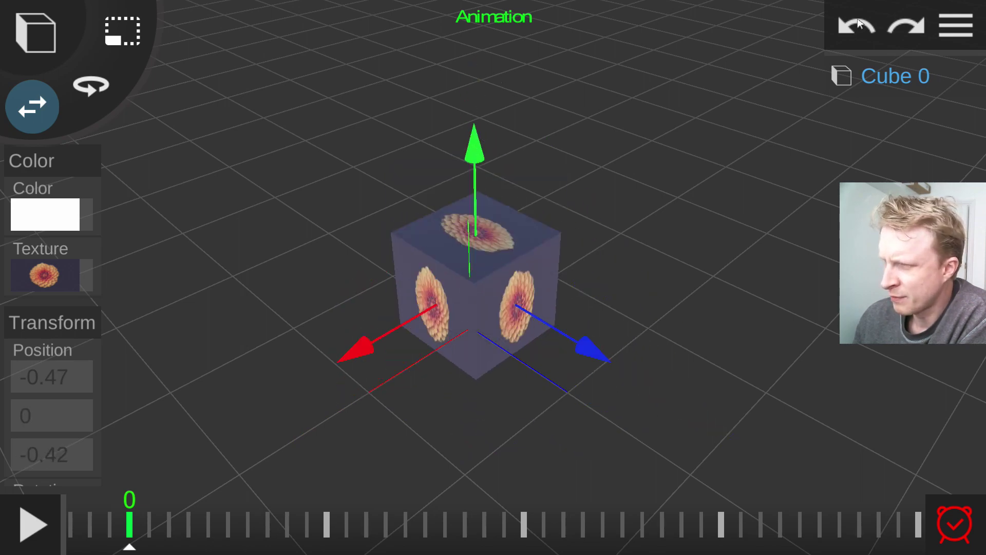
pyautogui.click(857, 26)
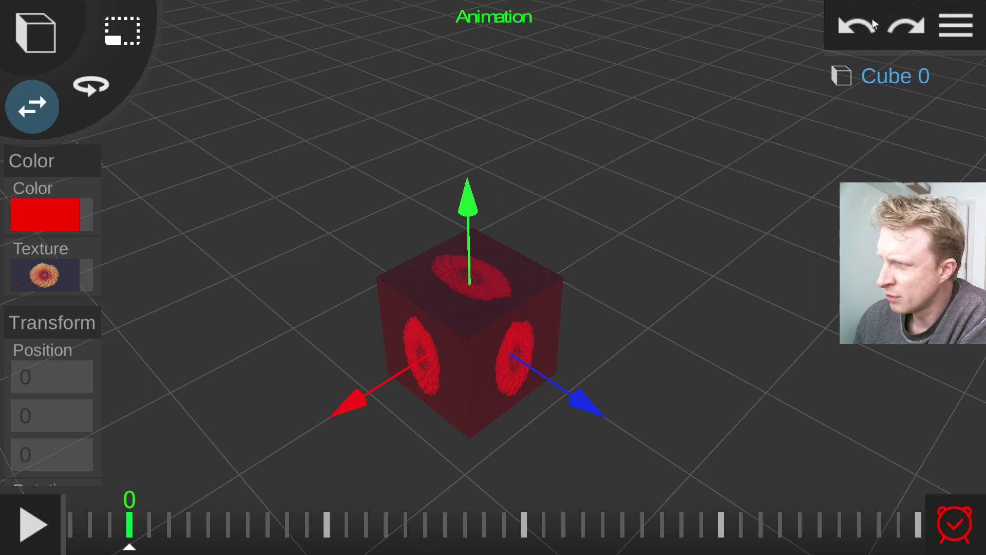
pyautogui.click(895, 29)
# Step: Orbit around the flower-textured cube to inspect it from several angles
pyautogui.moveTo(645, 345); pyautogui.dragTo(286, 234)
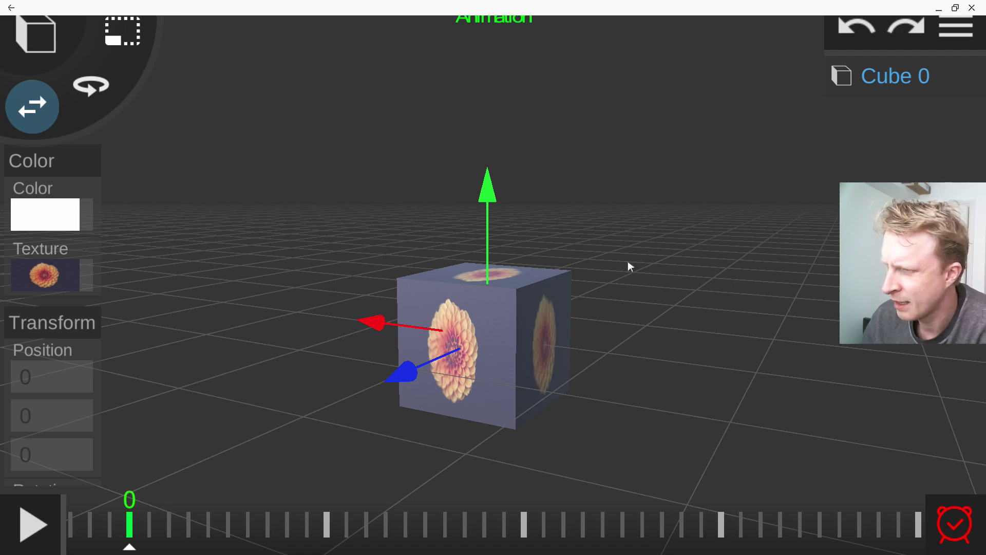
pyautogui.moveTo(628, 261)
pyautogui.mouseDown()
pyautogui.moveTo(538, 317)
pyautogui.moveTo(633, 301)
pyautogui.mouseUp()
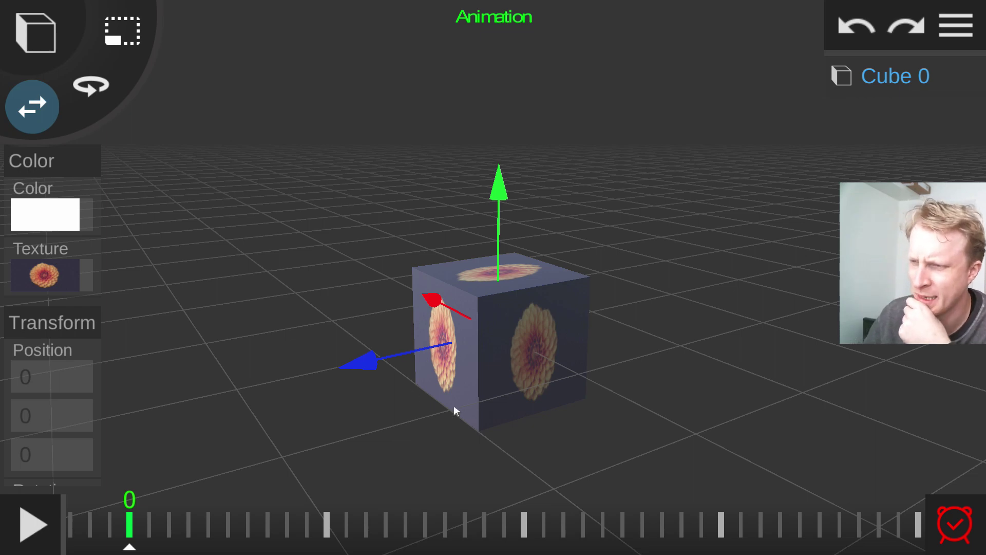
pyautogui.moveTo(454, 407); pyautogui.dragTo(789, 394, button='middle')
pyautogui.moveTo(366, 427); pyautogui.dragTo(366, 383, button='middle')
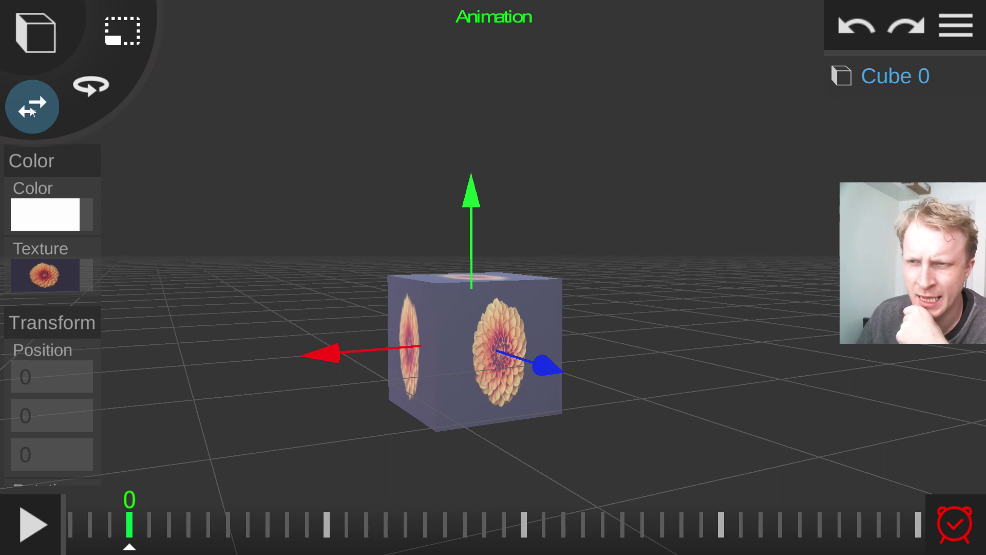
pyautogui.click(89, 89)
pyautogui.moveTo(296, 231)
pyautogui.mouseDown(button='middle')
pyautogui.moveTo(231, 308)
pyautogui.moveTo(655, 347)
pyautogui.moveTo(347, 377)
pyautogui.moveTo(426, 369)
pyautogui.mouseUp(button='middle')
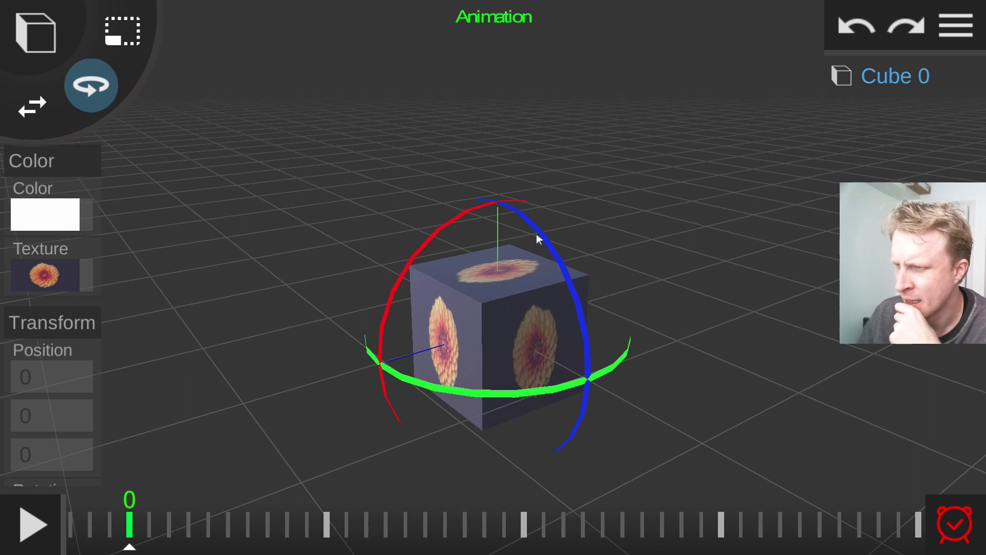
pyautogui.moveTo(537, 239); pyautogui.dragTo(570, 306)
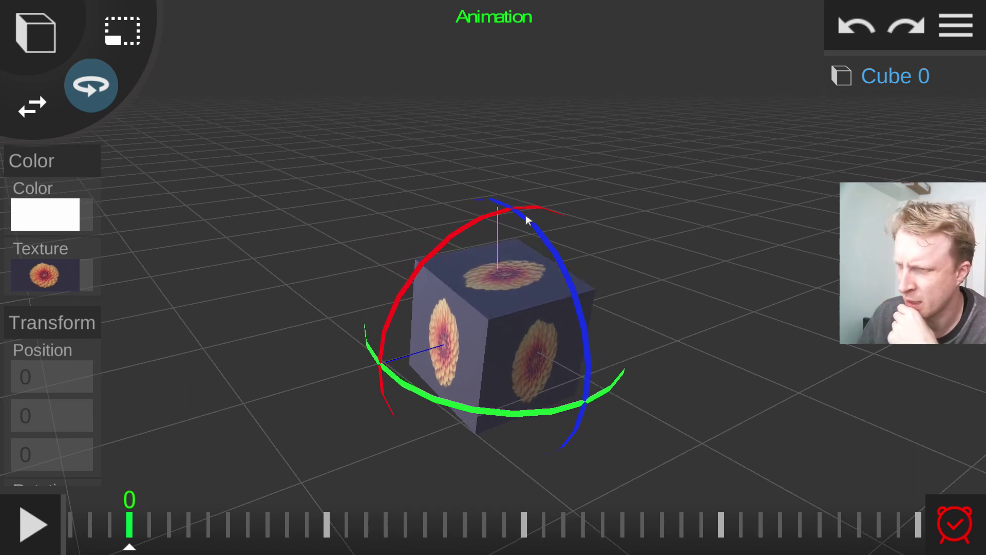
pyautogui.moveTo(459, 224)
pyautogui.mouseDown()
pyautogui.moveTo(510, 209)
pyautogui.moveTo(383, 347)
pyautogui.moveTo(784, 111)
pyautogui.mouseUp()
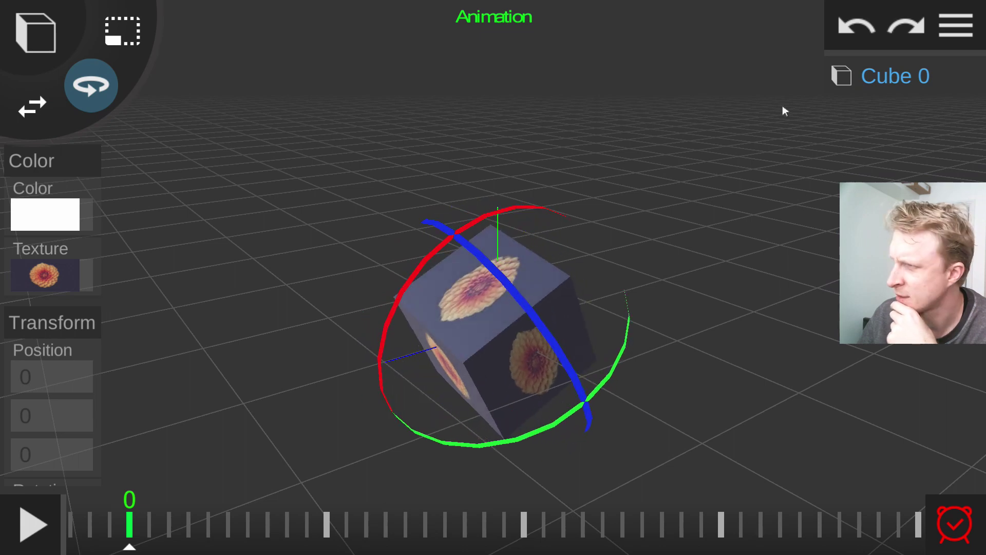
pyautogui.click(853, 30)
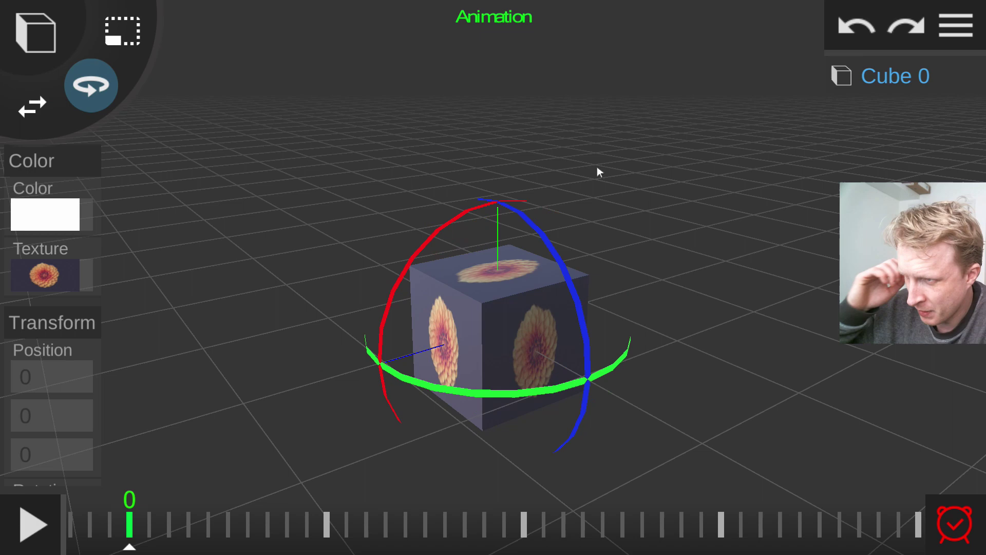
pyautogui.click(124, 33)
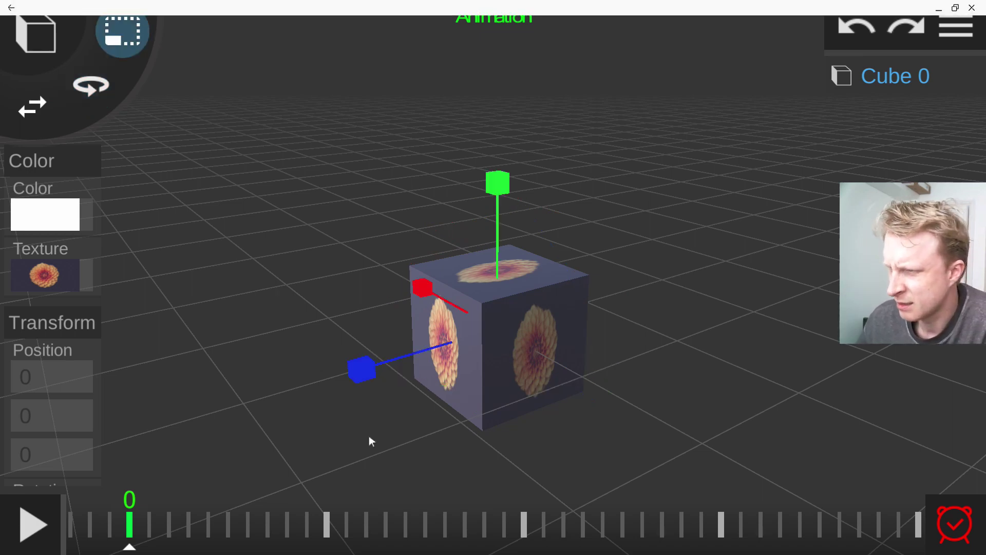
pyautogui.moveTo(490, 202); pyautogui.dragTo(500, 331)
pyautogui.click(854, 27)
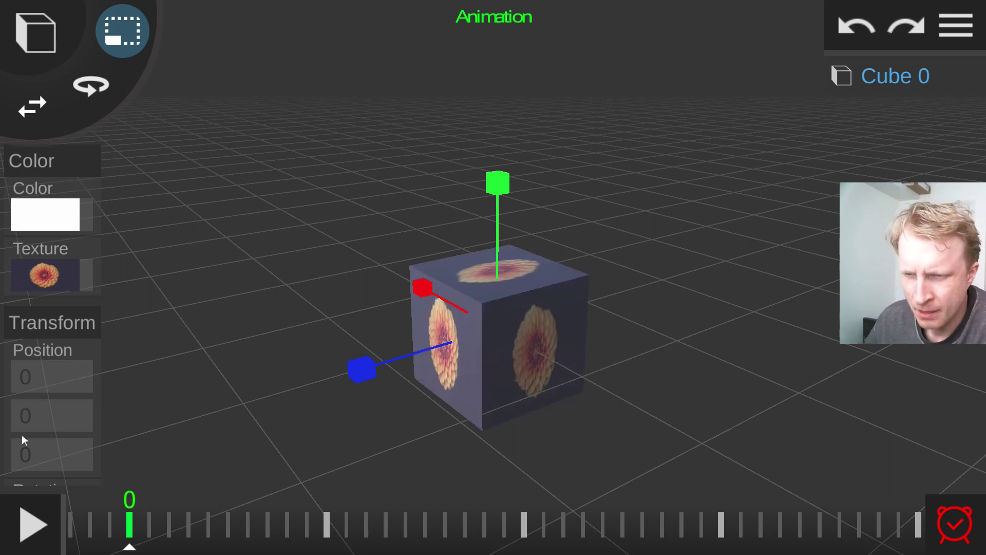
pyautogui.moveTo(22, 434)
pyautogui.mouseDown()
pyautogui.moveTo(66, 216)
pyautogui.moveTo(65, 151)
pyautogui.mouseUp()
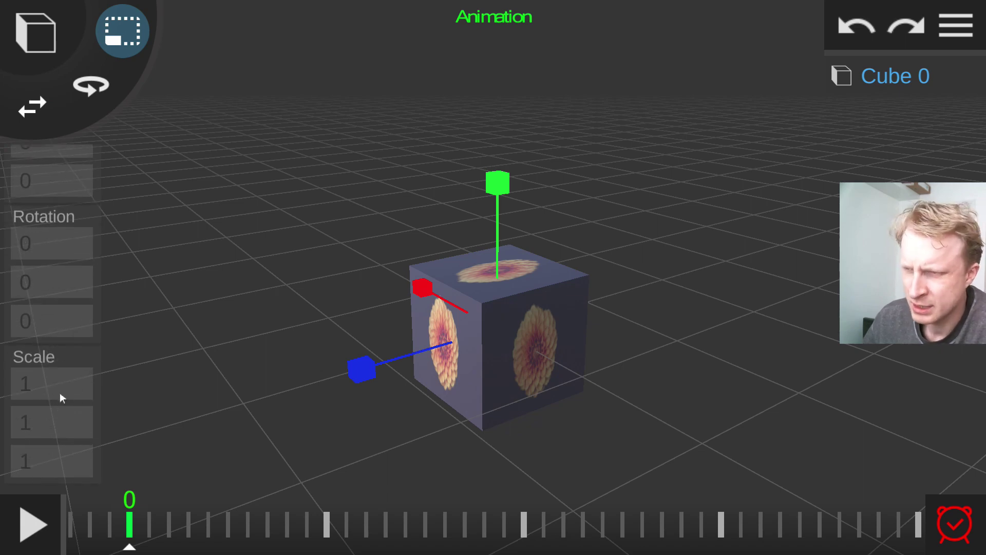
pyautogui.moveTo(213, 327)
pyautogui.mouseDown()
pyautogui.moveTo(487, 443)
pyautogui.moveTo(627, 375)
pyautogui.mouseUp()
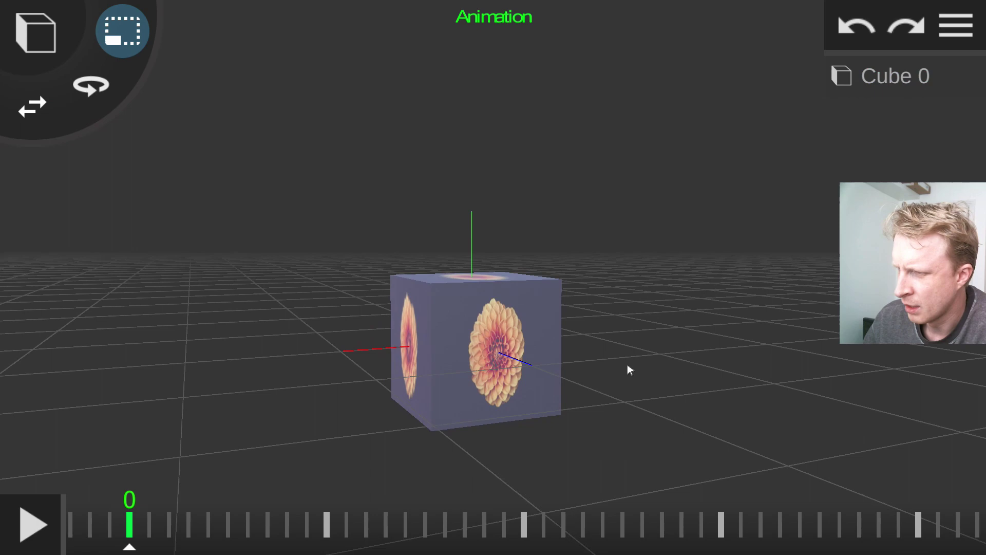
pyautogui.click(39, 31)
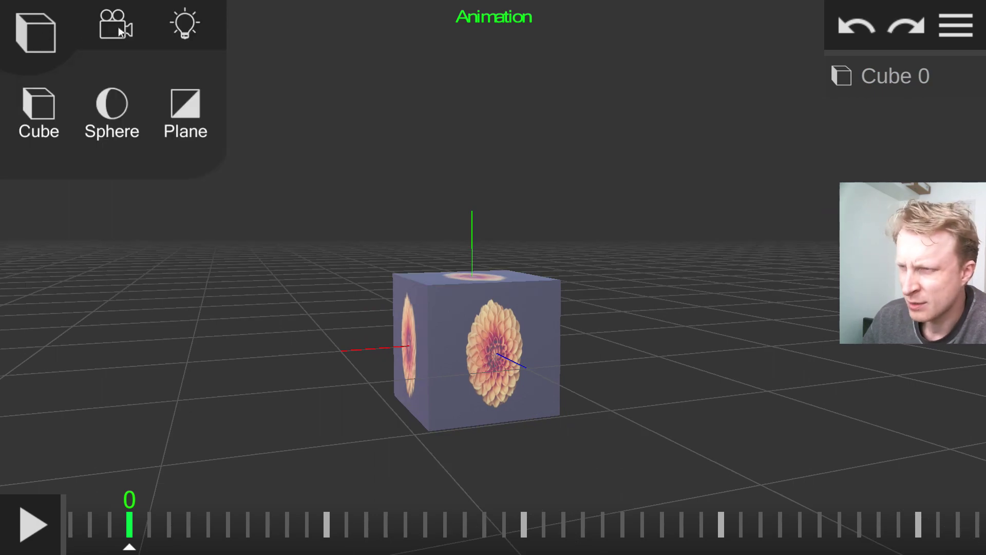
pyautogui.click(118, 31)
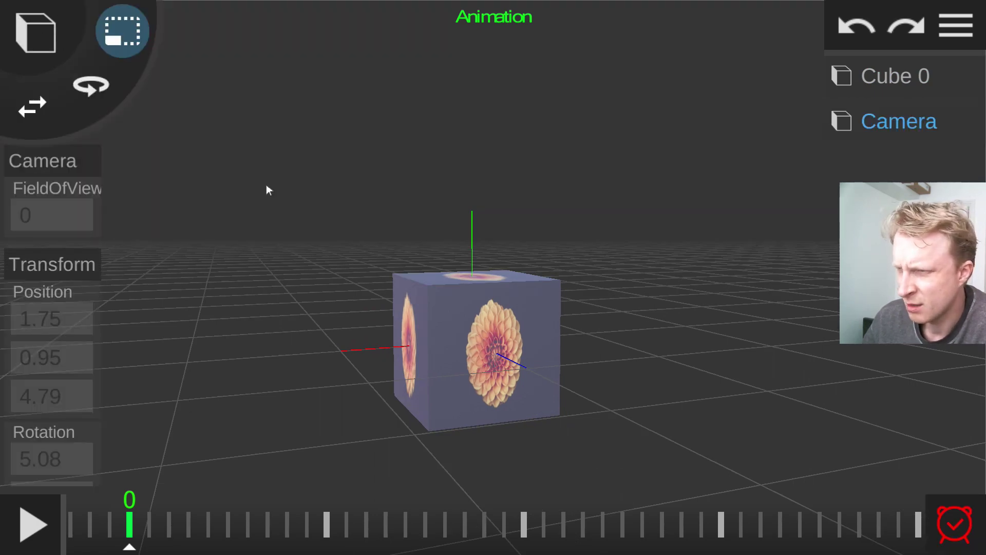
pyautogui.moveTo(267, 190); pyautogui.dragTo(165, 189)
pyautogui.click(42, 33)
pyautogui.click(116, 26)
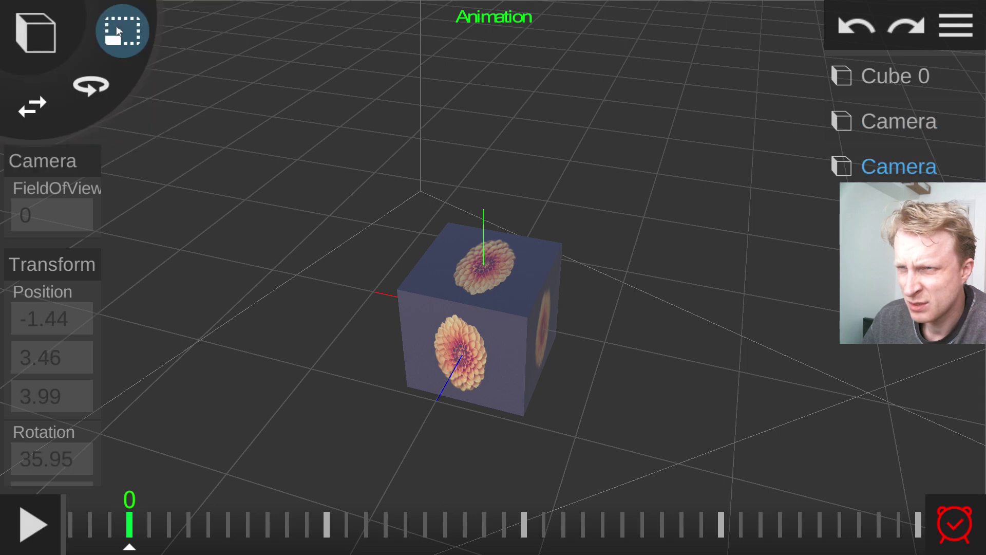
pyautogui.click(34, 33)
pyautogui.click(116, 30)
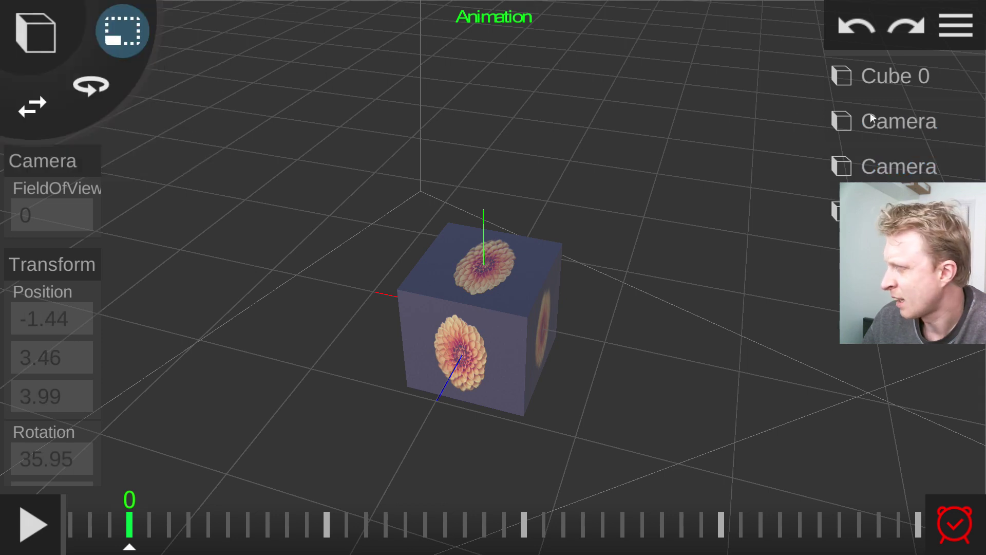
pyautogui.click(898, 123)
pyautogui.click(914, 161)
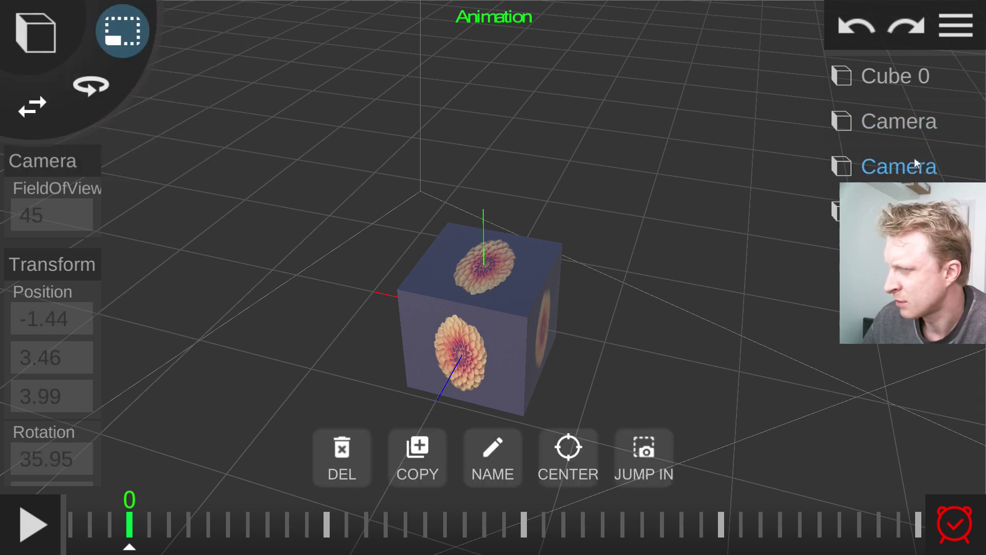
pyautogui.click(644, 455)
pyautogui.moveTo(642, 297)
pyautogui.mouseDown()
pyautogui.moveTo(606, 259)
pyautogui.moveTo(625, 304)
pyautogui.moveTo(650, 310)
pyautogui.moveTo(239, 348)
pyautogui.mouseUp()
pyautogui.click(387, 391)
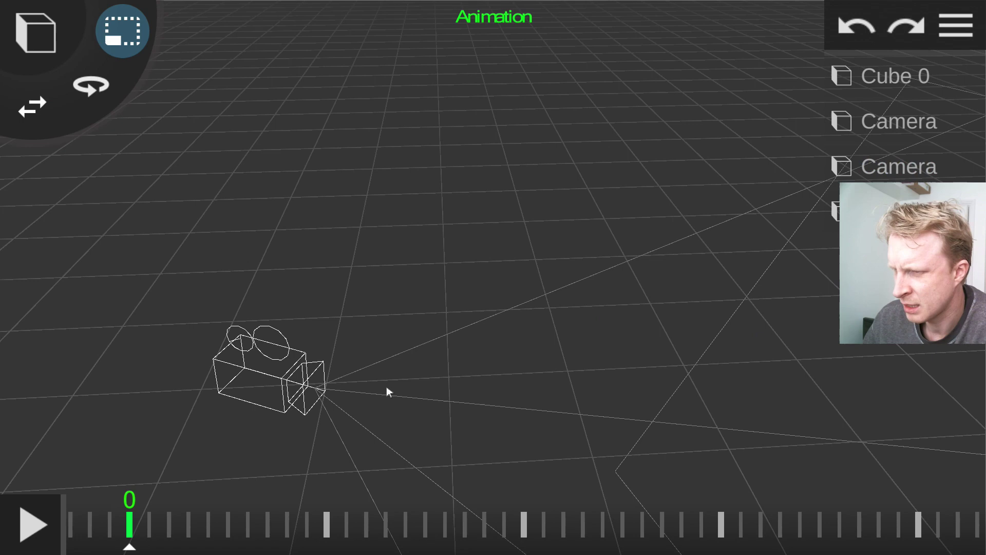
pyautogui.click(863, 30)
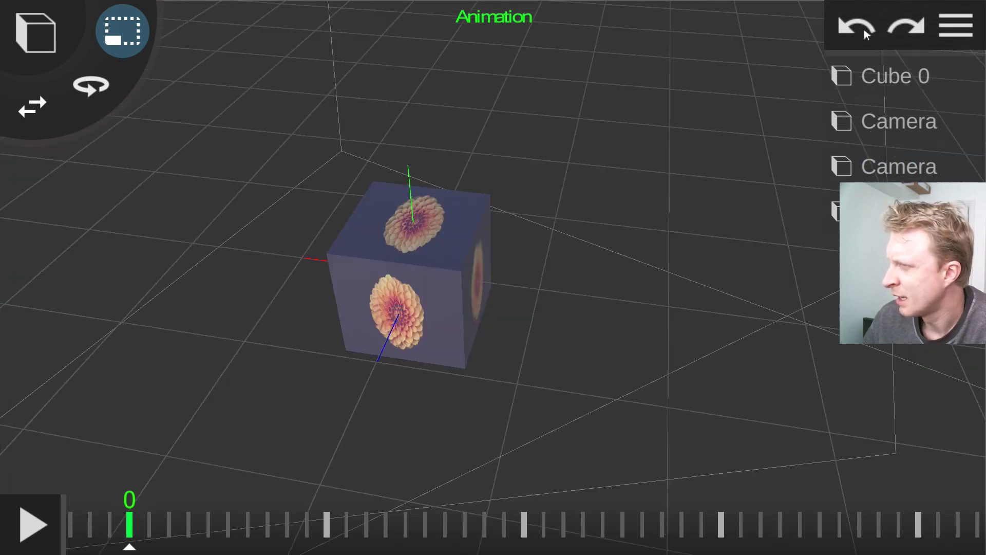
pyautogui.click(864, 28)
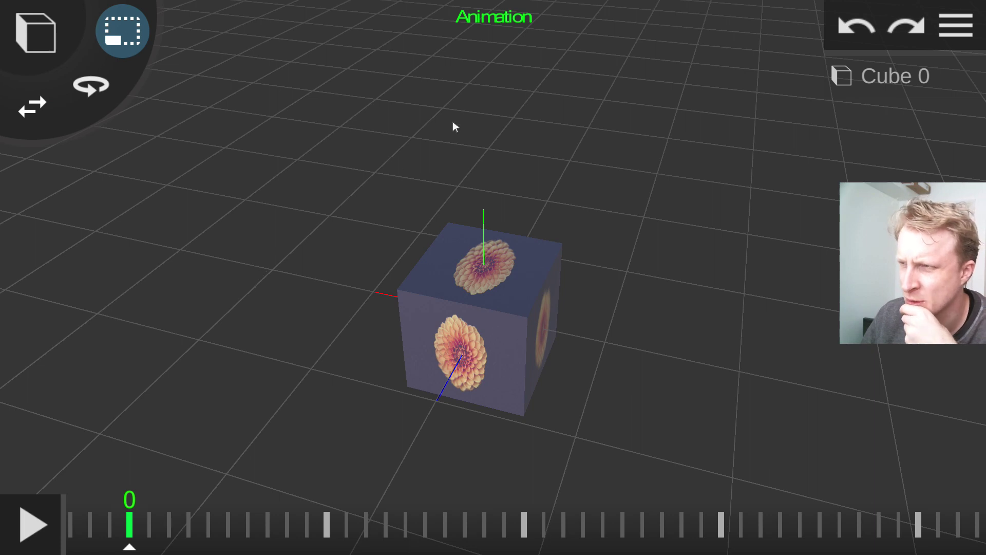
# Step: In Modeling mode, view the cube front-on and select its corner vertices
pyautogui.click(492, 17)
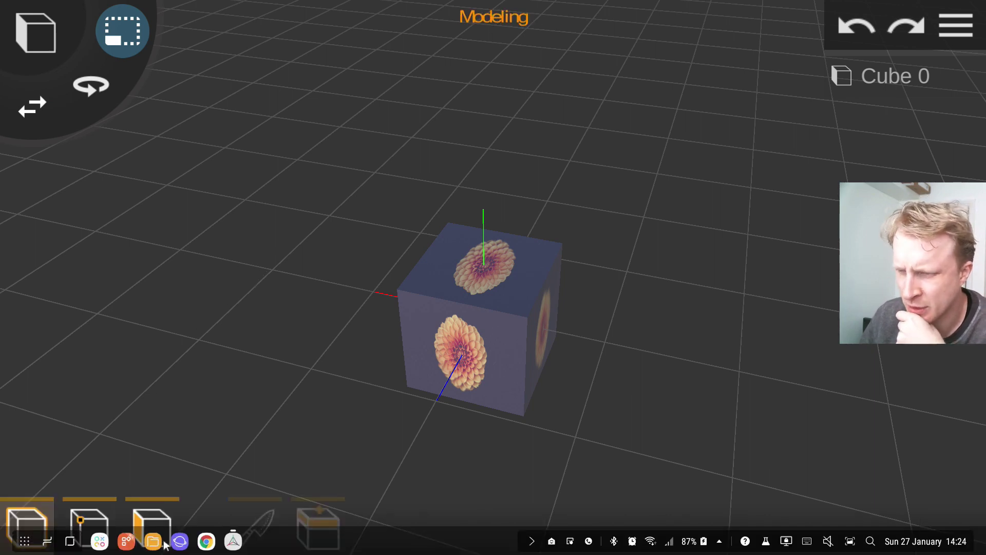
pyautogui.moveTo(240, 421)
pyautogui.mouseDown()
pyautogui.moveTo(256, 286)
pyautogui.moveTo(185, 442)
pyautogui.moveTo(299, 449)
pyautogui.moveTo(77, 544)
pyautogui.mouseUp()
pyautogui.click(413, 294)
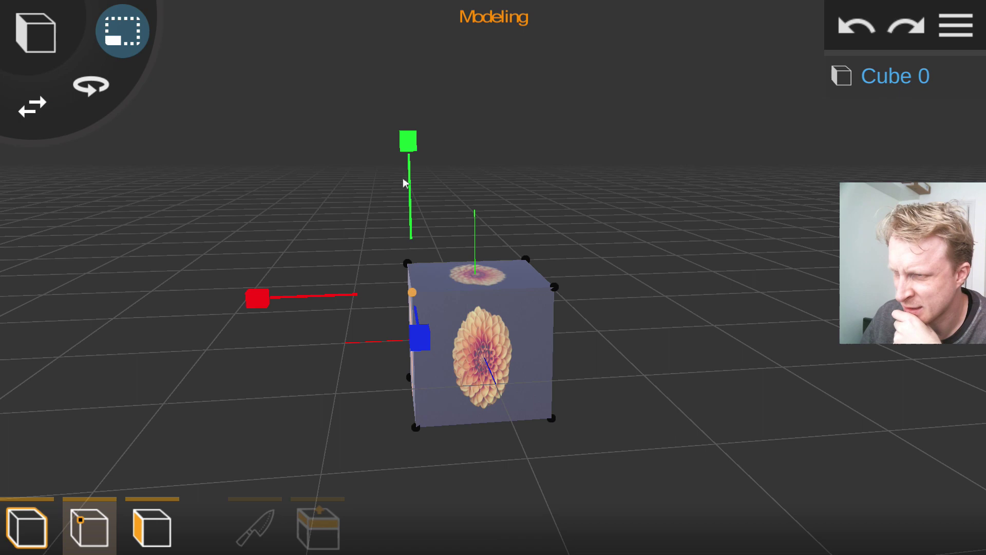
pyautogui.moveTo(203, 391)
pyautogui.mouseDown()
pyautogui.moveTo(517, 395)
pyautogui.moveTo(420, 288)
pyautogui.mouseUp()
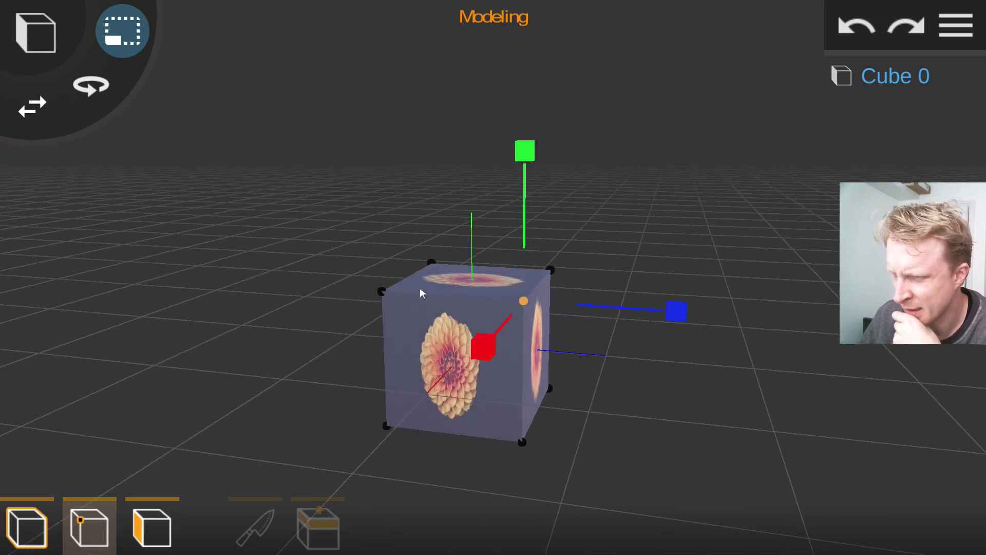
pyautogui.click(381, 288)
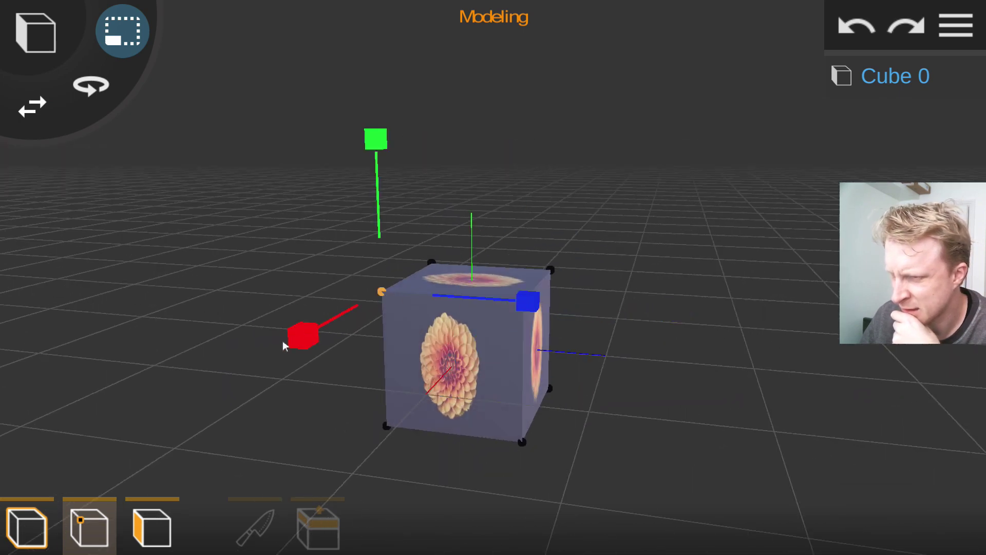
# Step: Select the top face, scale it outward into a taper, and deselect it
pyautogui.click(151, 527)
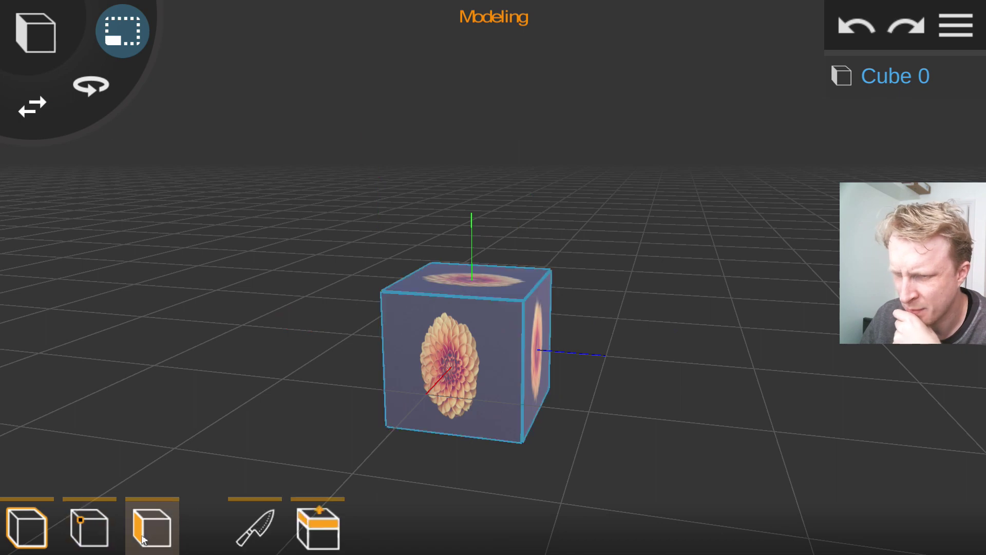
pyautogui.click(509, 285)
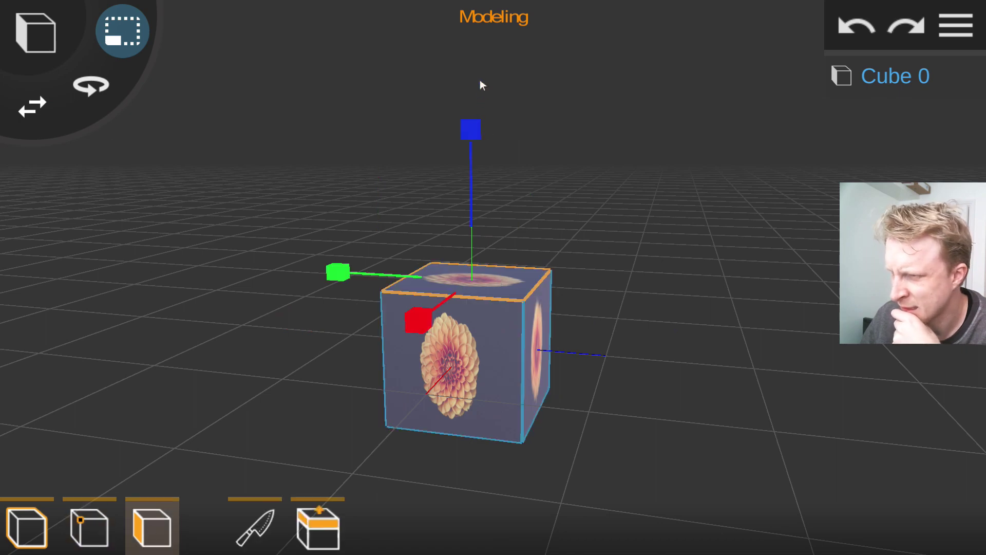
pyautogui.moveTo(323, 272)
pyautogui.mouseDown()
pyautogui.moveTo(346, 261)
pyautogui.moveTo(387, 302)
pyautogui.mouseUp()
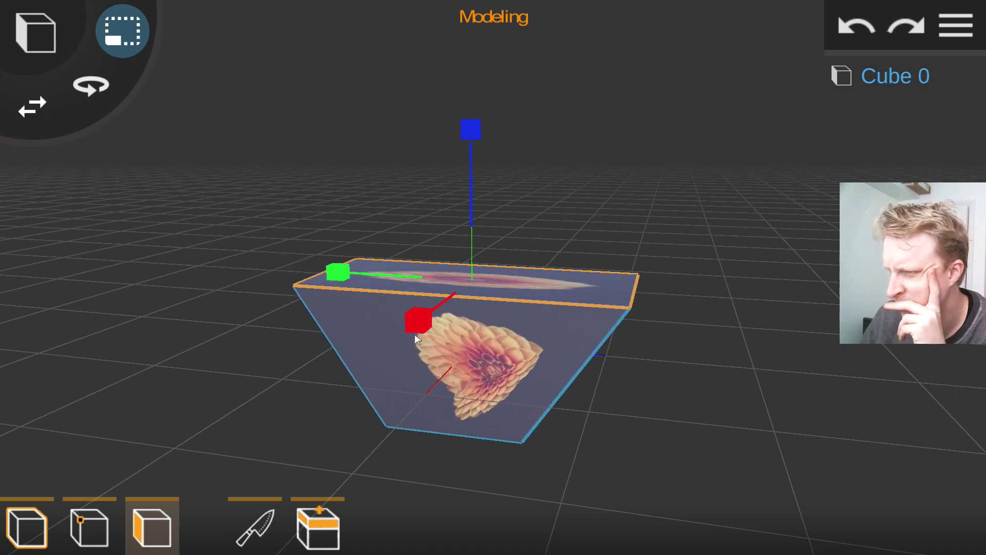
pyautogui.moveTo(743, 437)
pyautogui.mouseDown()
pyautogui.moveTo(432, 359)
pyautogui.moveTo(293, 398)
pyautogui.moveTo(727, 394)
pyautogui.moveTo(616, 441)
pyautogui.moveTo(768, 404)
pyautogui.moveTo(290, 429)
pyautogui.moveTo(655, 449)
pyautogui.mouseUp()
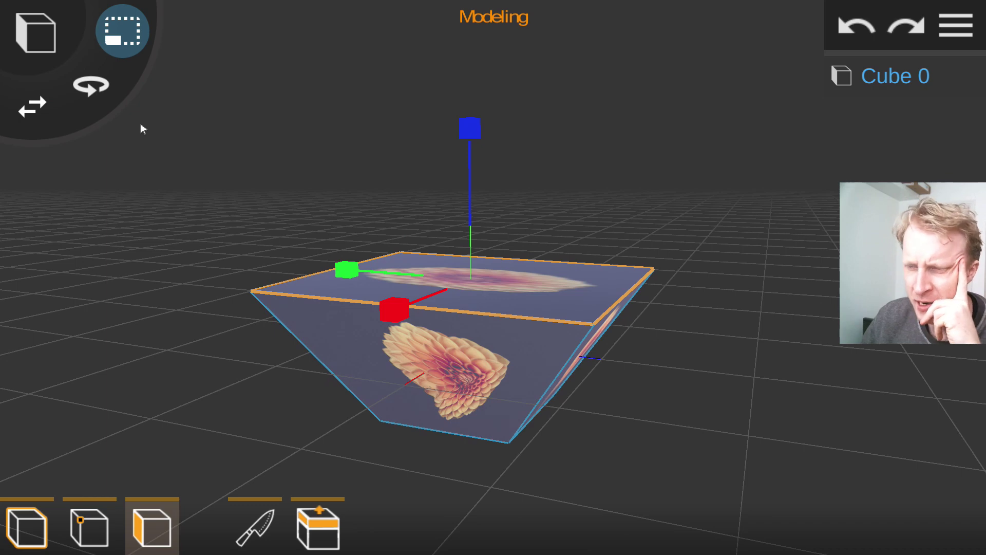
pyautogui.click(187, 252)
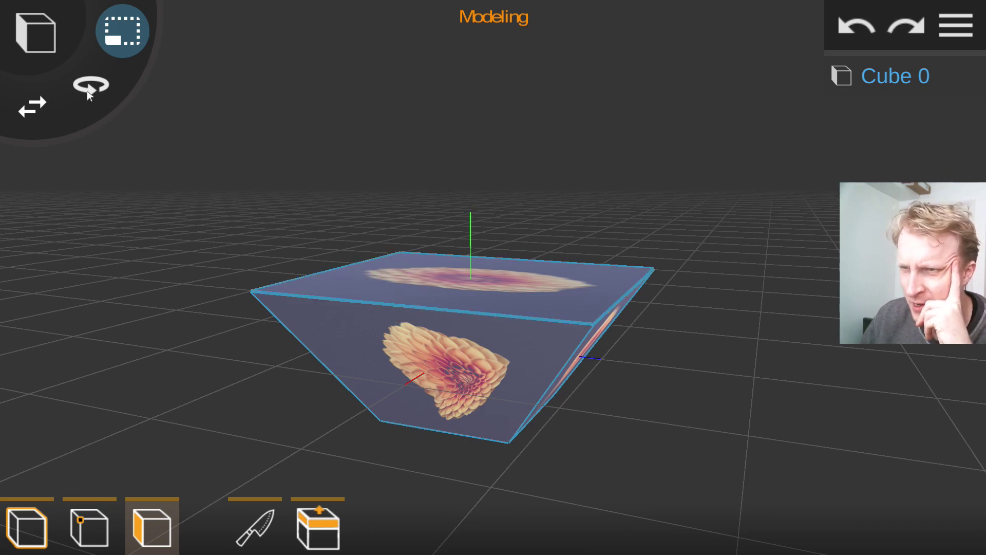
# Step: Return to Animation mode and play, then stop, the animation
pyautogui.click(499, 23)
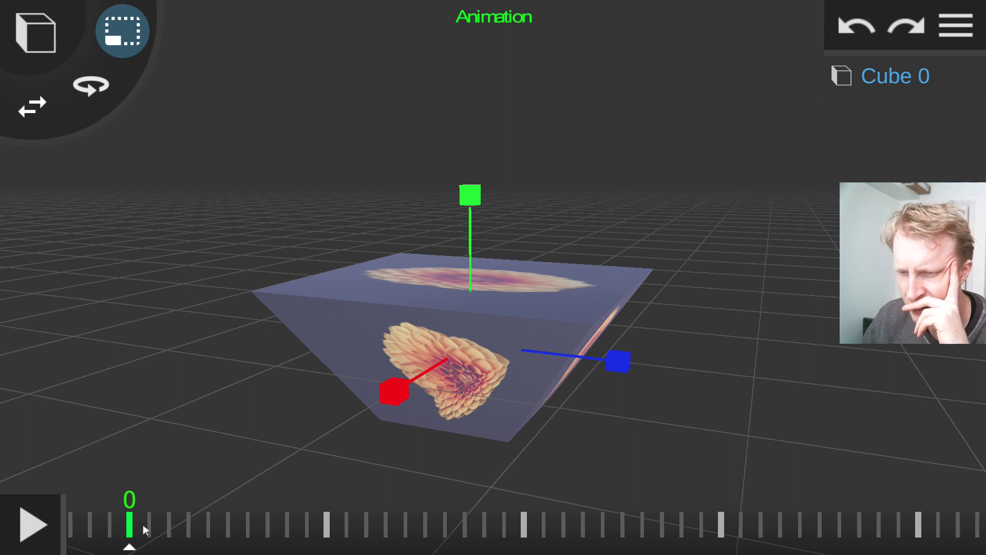
pyautogui.click(34, 520)
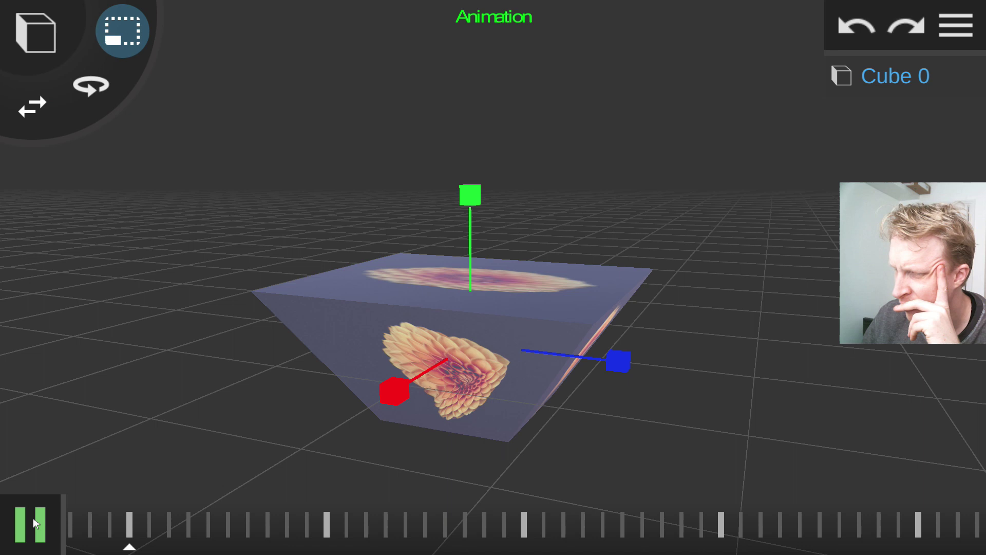
pyautogui.click(34, 523)
# Step: Choose the Move tool and scrub the timeline to frame -12
pyautogui.click(39, 105)
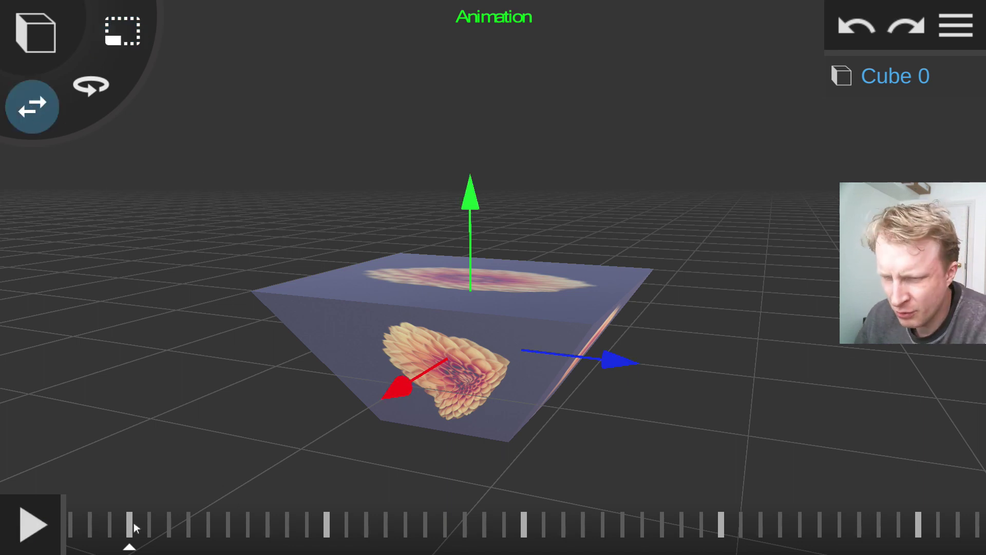
pyautogui.moveTo(133, 524); pyautogui.dragTo(222, 523)
pyautogui.moveTo(85, 521); pyautogui.dragTo(671, 537)
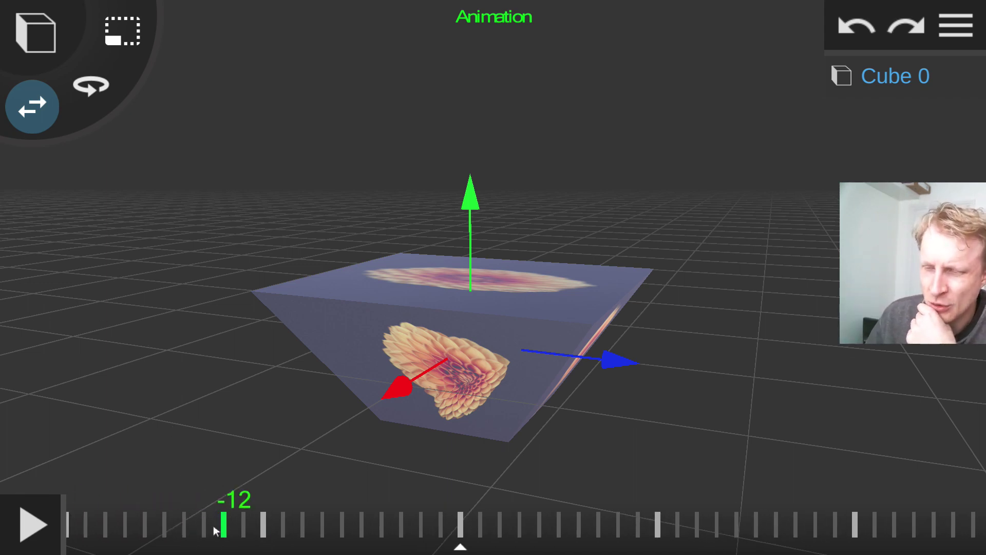
# Step: Scrub the animation timeline through several later frames
pyautogui.moveTo(176, 524); pyautogui.dragTo(257, 520)
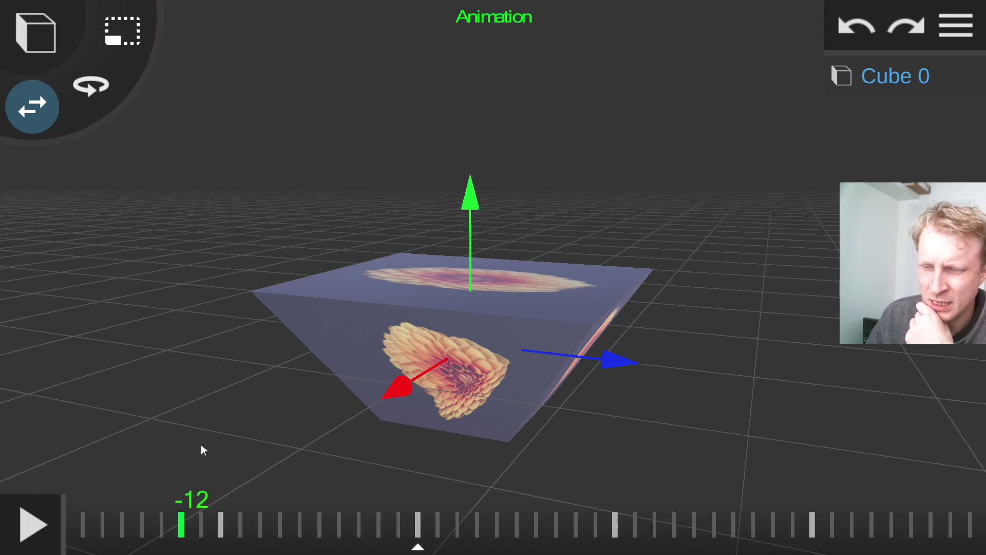
pyautogui.moveTo(311, 522)
pyautogui.mouseDown()
pyautogui.moveTo(371, 537)
pyautogui.moveTo(324, 517)
pyautogui.moveTo(170, 519)
pyautogui.moveTo(423, 515)
pyautogui.mouseUp()
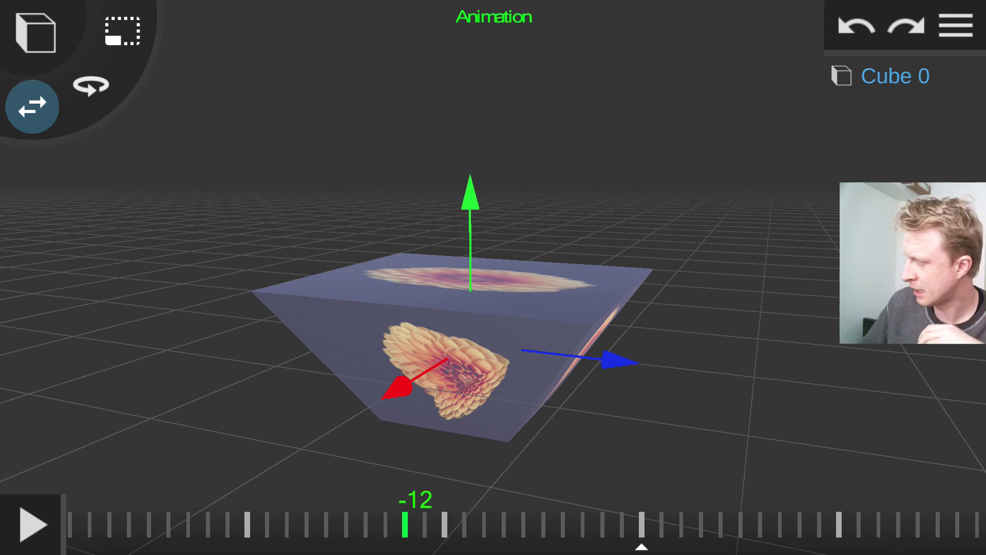
pyautogui.moveTo(420, 516)
pyautogui.mouseDown()
pyautogui.moveTo(448, 530)
pyautogui.moveTo(747, 475)
pyautogui.mouseUp()
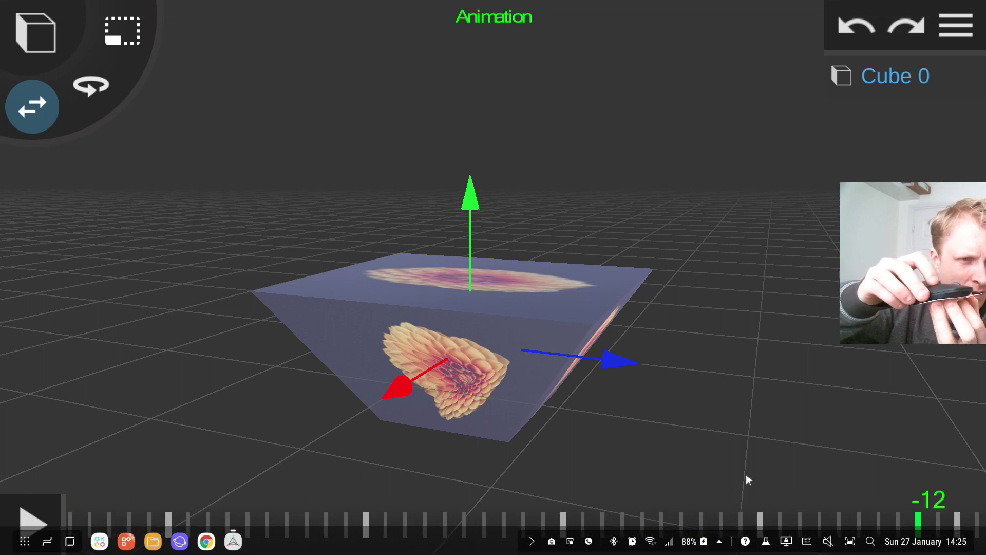
pyautogui.moveTo(426, 502)
pyautogui.mouseDown()
pyautogui.moveTo(380, 546)
pyautogui.moveTo(633, 511)
pyautogui.moveTo(5, 407)
pyautogui.mouseUp()
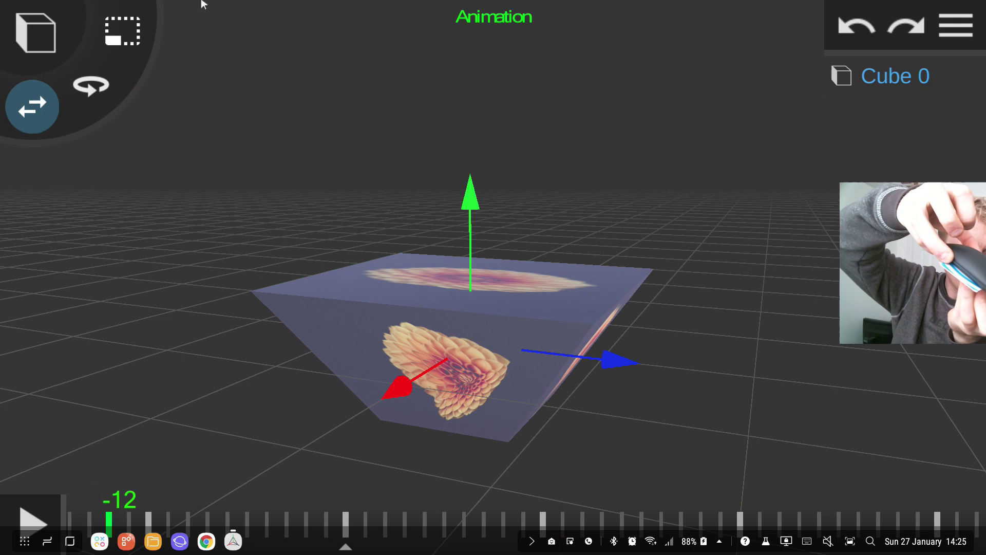
pyautogui.hscroll(-3, 683, 398)
pyautogui.hscroll(-5, 29, 167)
pyautogui.hscroll(-4, 177, 301)
pyautogui.hscroll(-5, 437, 347)
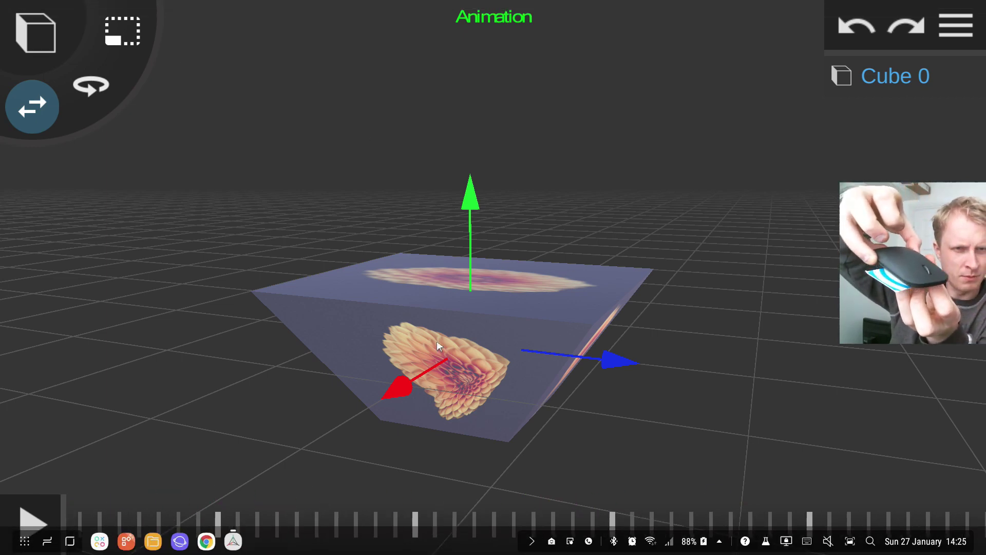
pyautogui.hscroll(-3, 425, 200)
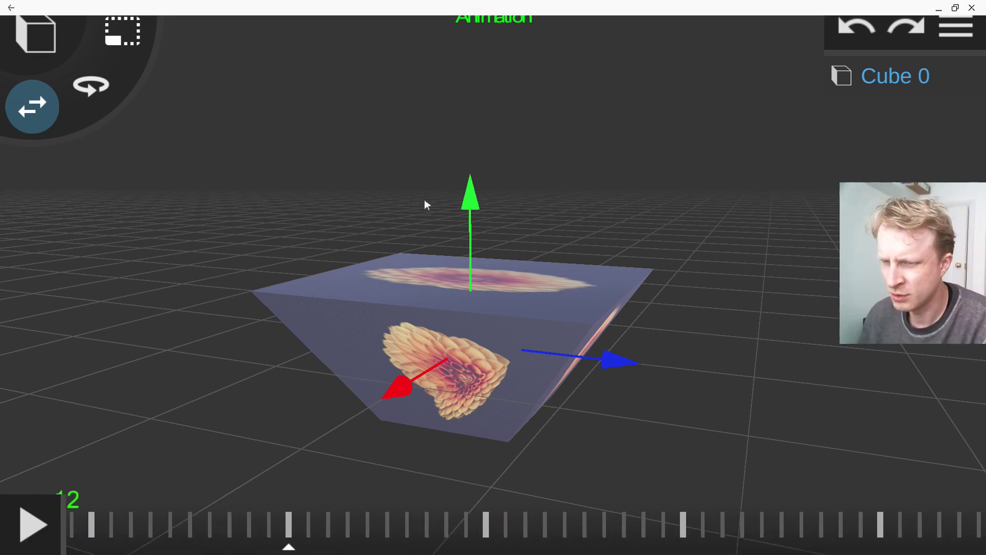
pyautogui.hscroll(-3, 302, 473)
pyautogui.hscroll(-2, 763, 480)
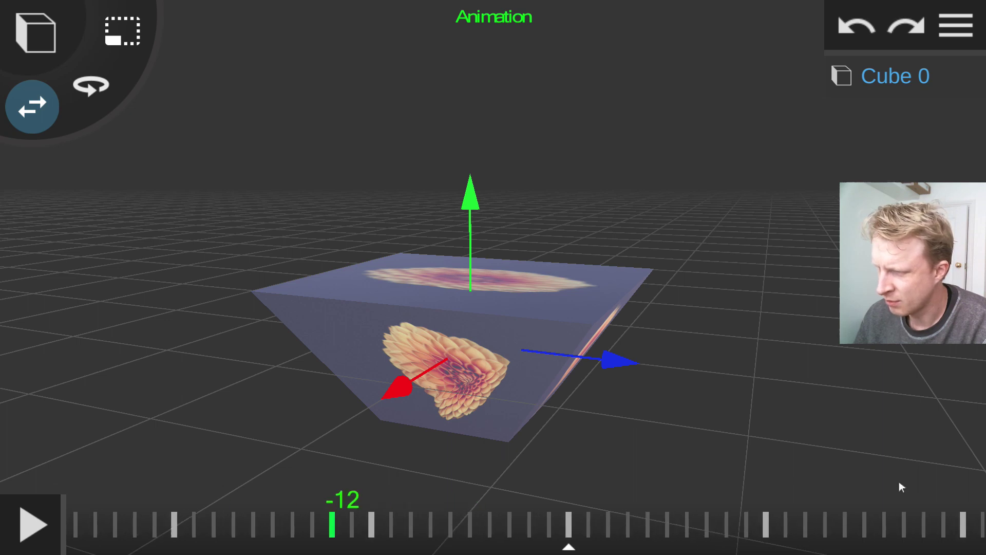
pyautogui.hscroll(-3, 899, 487)
pyautogui.hscroll(3, 616, 474)
pyautogui.hscroll(3, 364, 467)
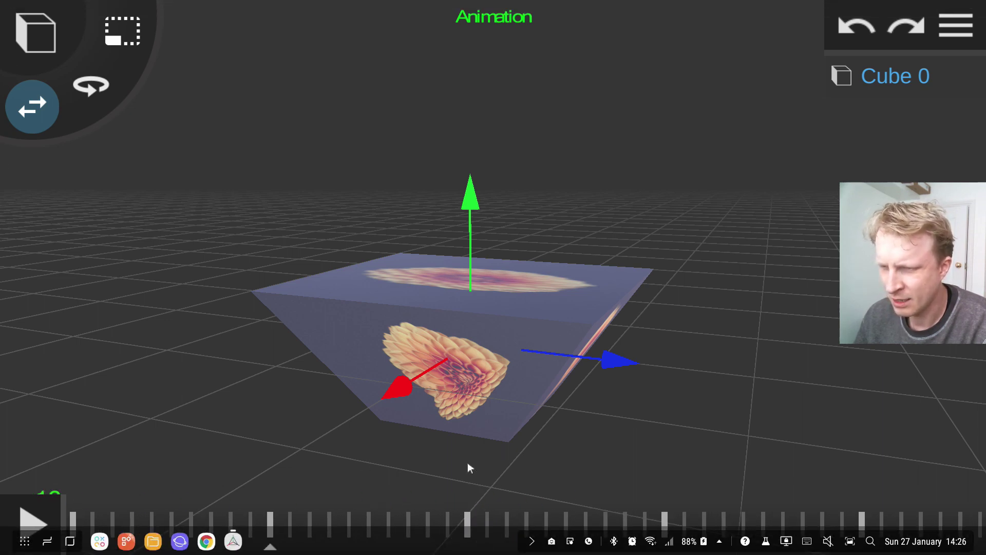
pyautogui.hscroll(-3, 531, 439)
pyautogui.hscroll(-2, 593, 415)
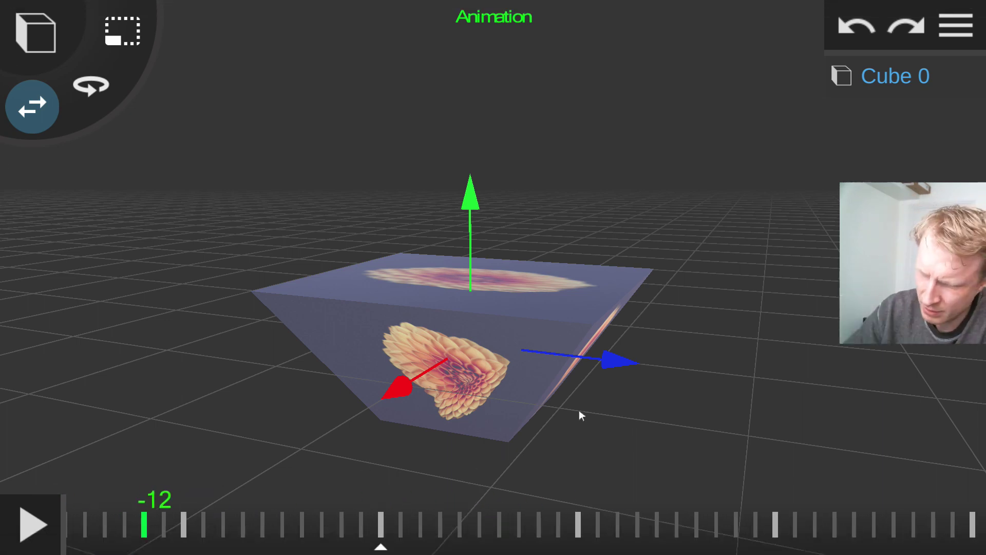
# Step: Toggle the add-object options, then spin and tilt the slab with the Rotate tool
pyautogui.click(36, 32)
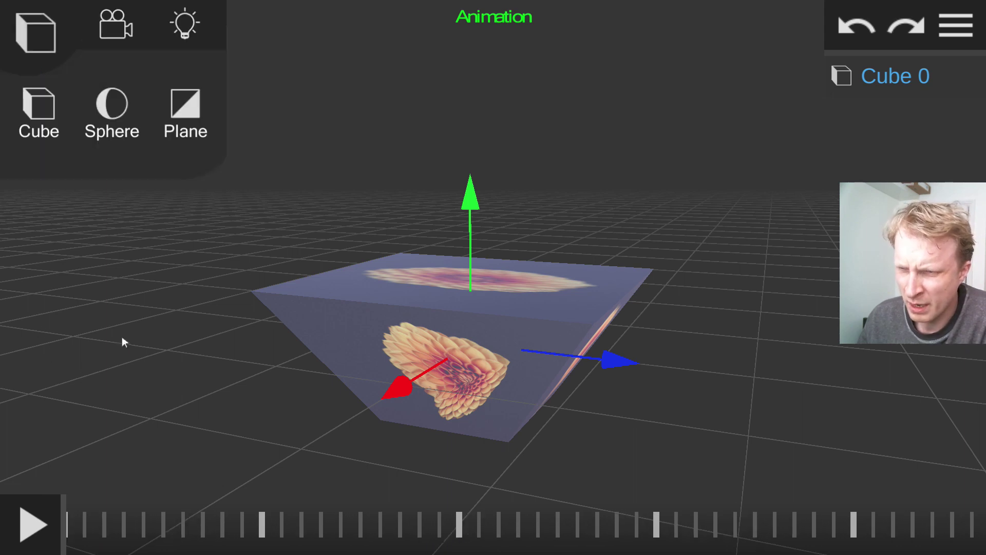
pyautogui.click(155, 323)
pyautogui.click(84, 86)
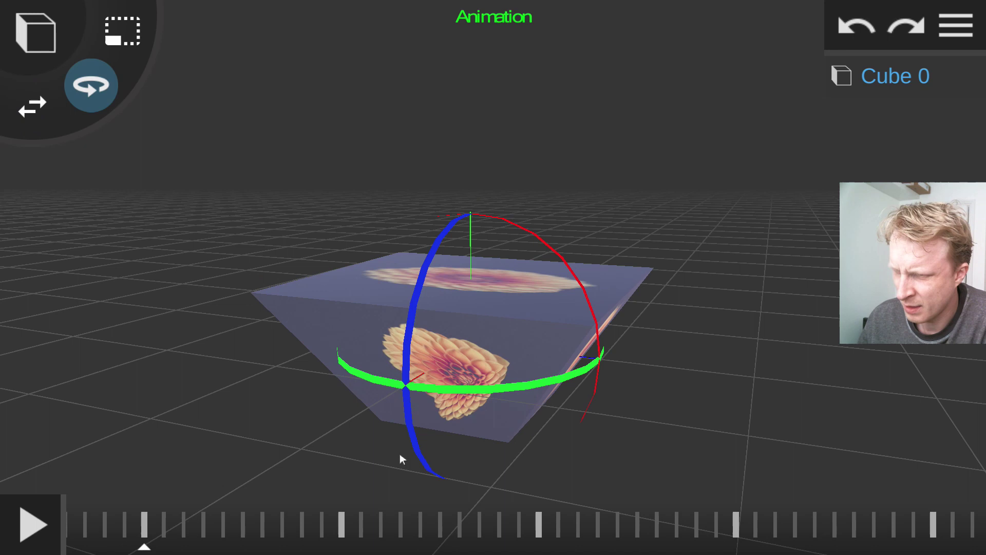
pyautogui.moveTo(423, 383); pyautogui.dragTo(520, 382)
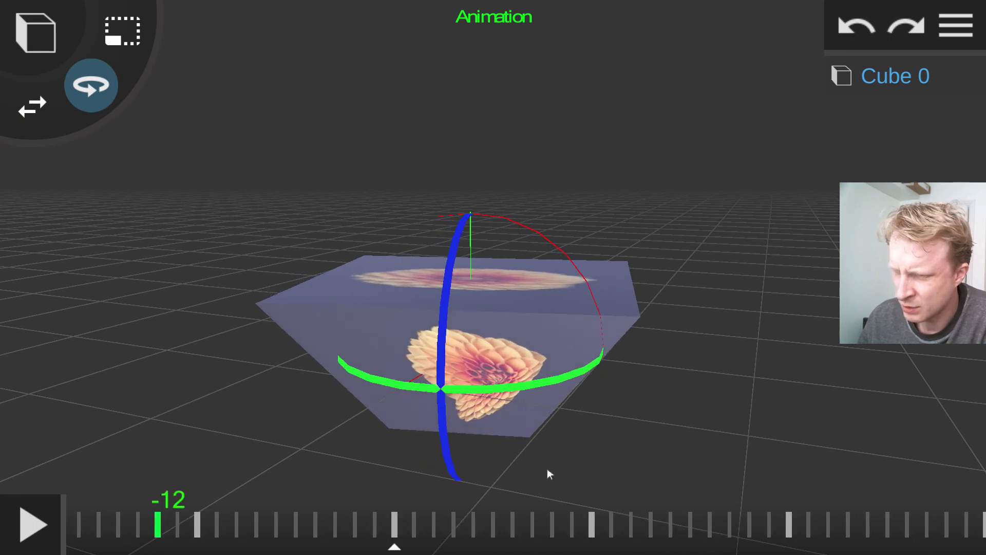
pyautogui.moveTo(448, 423); pyautogui.dragTo(416, 422)
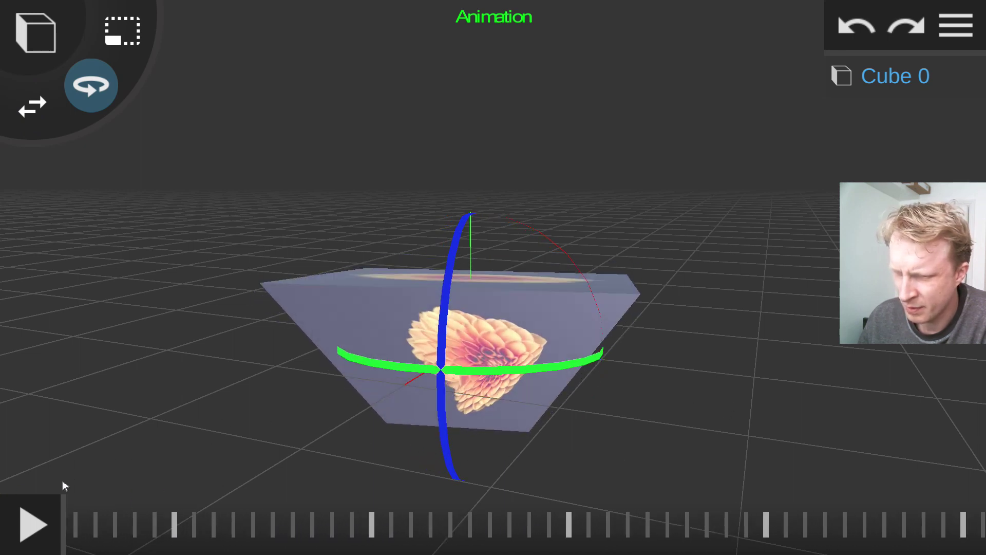
# Step: Play and stop the rotation animation, then go to frame 16
pyautogui.click(33, 525)
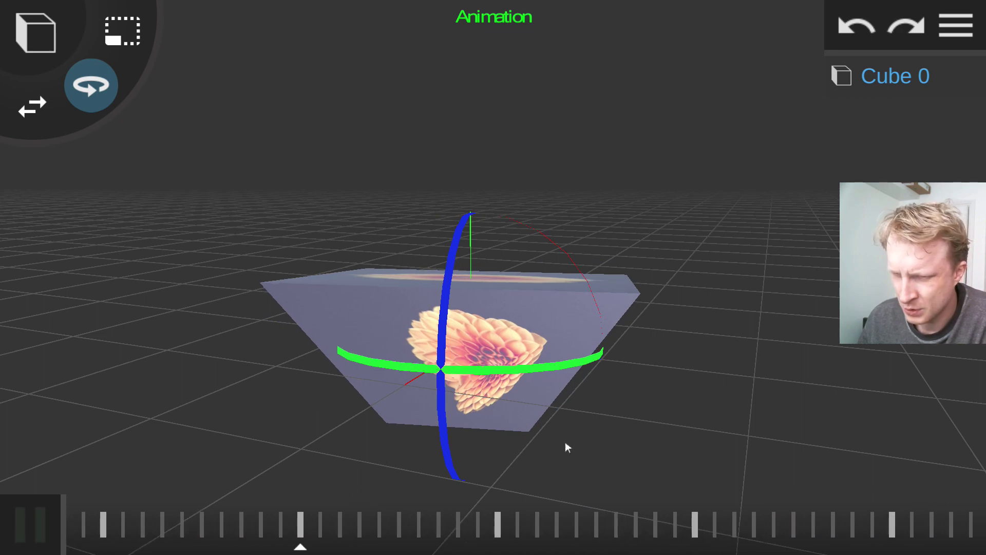
pyautogui.click(30, 525)
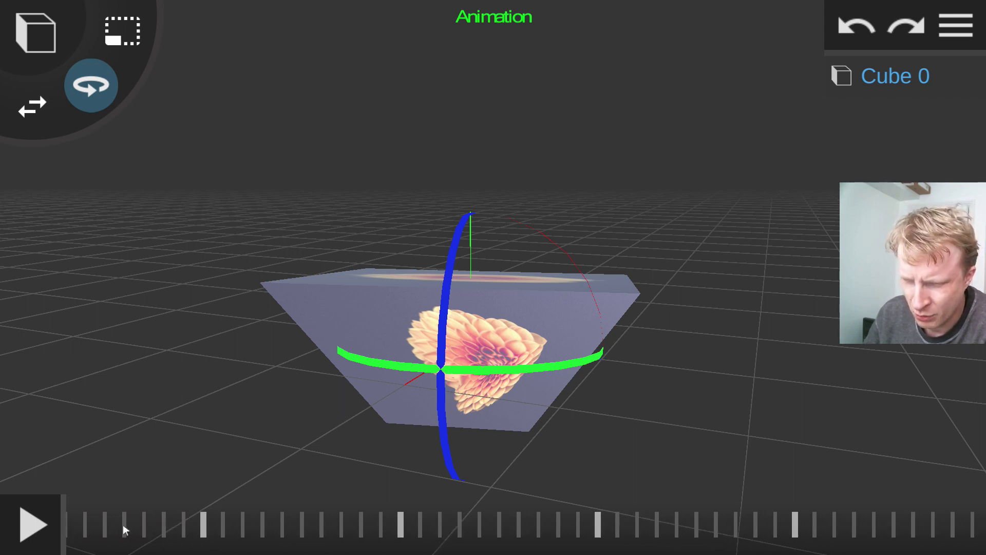
pyautogui.click(169, 524)
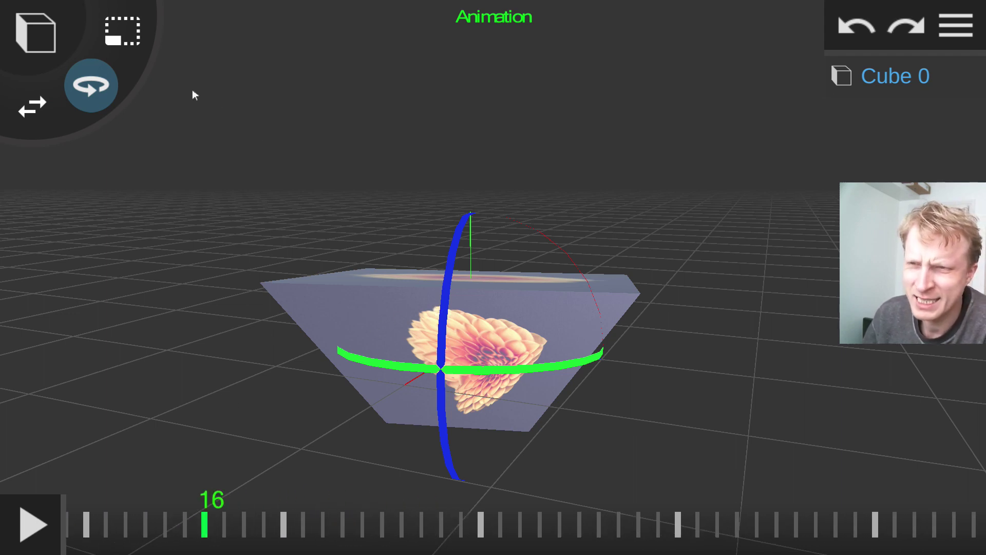
# Step: Rescale the slab along its red, blue and green axes
pyautogui.click(123, 31)
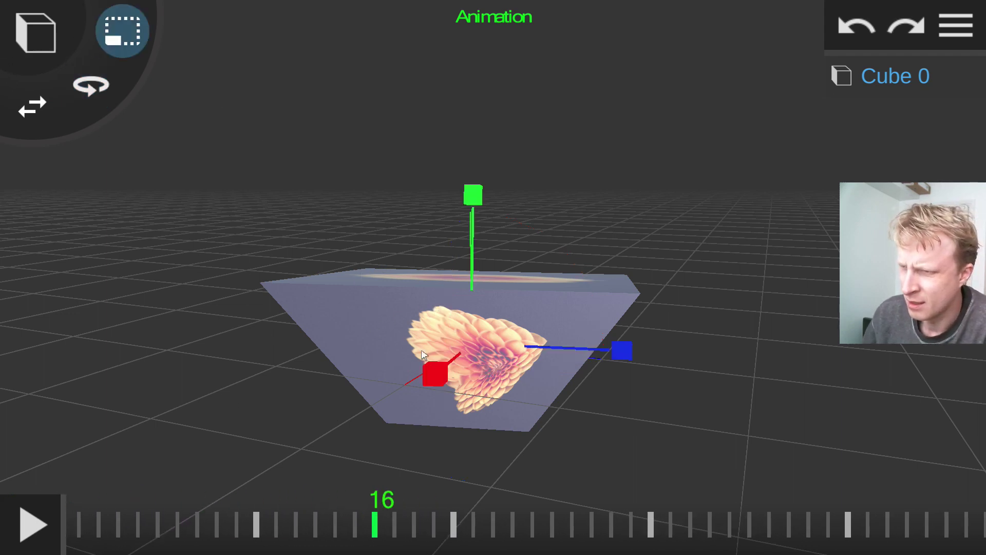
pyautogui.moveTo(441, 385); pyautogui.dragTo(459, 351)
pyautogui.moveTo(622, 349); pyautogui.dragTo(529, 331)
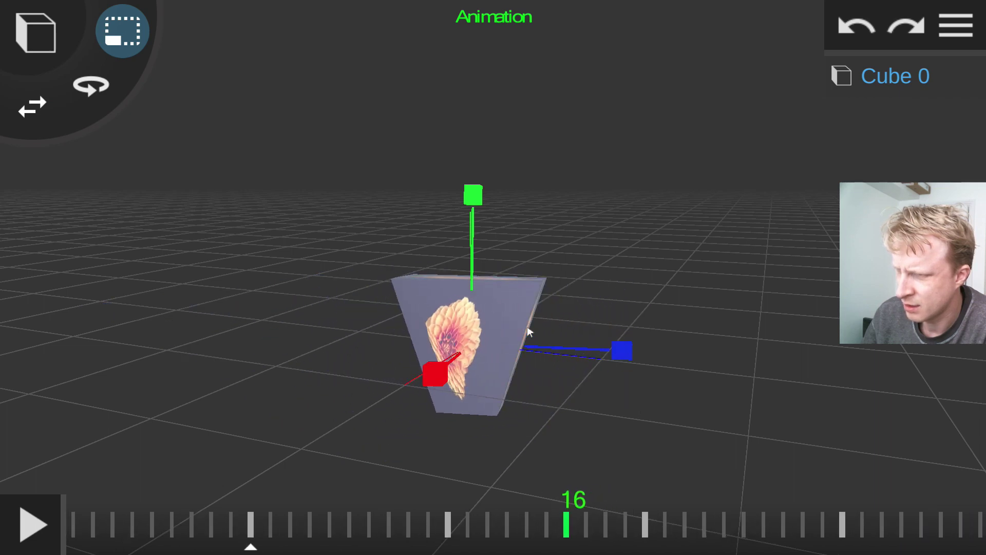
pyautogui.moveTo(481, 200); pyautogui.dragTo(465, 305)
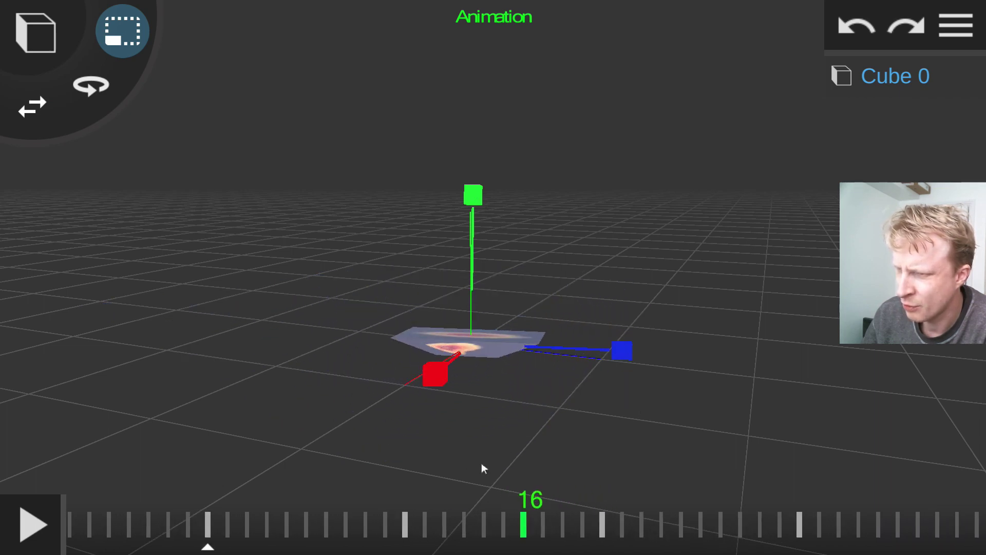
# Step: Toggle the add-object options, then start a project save and dismiss the name prompt
pyautogui.click(36, 33)
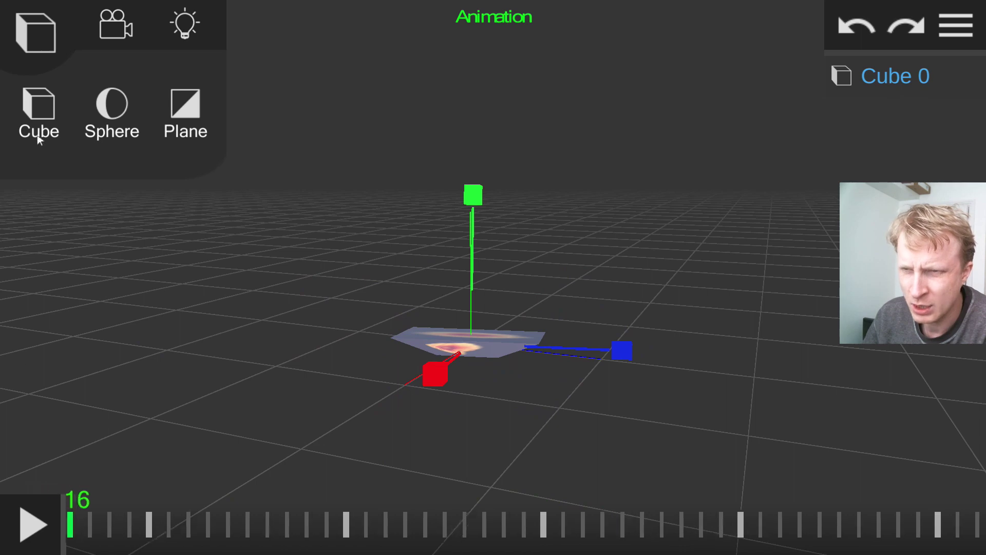
pyautogui.click(35, 32)
pyautogui.click(956, 25)
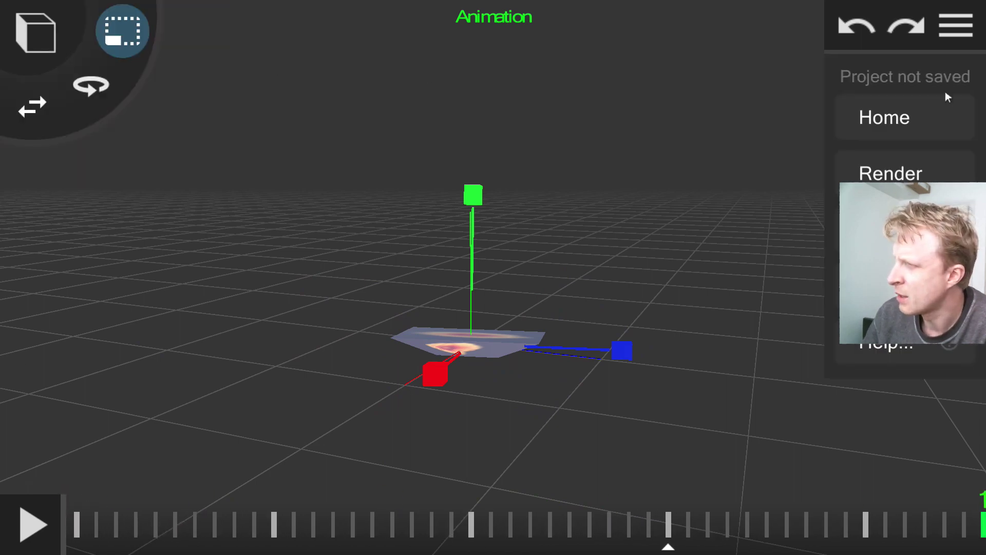
pyautogui.click(816, 214)
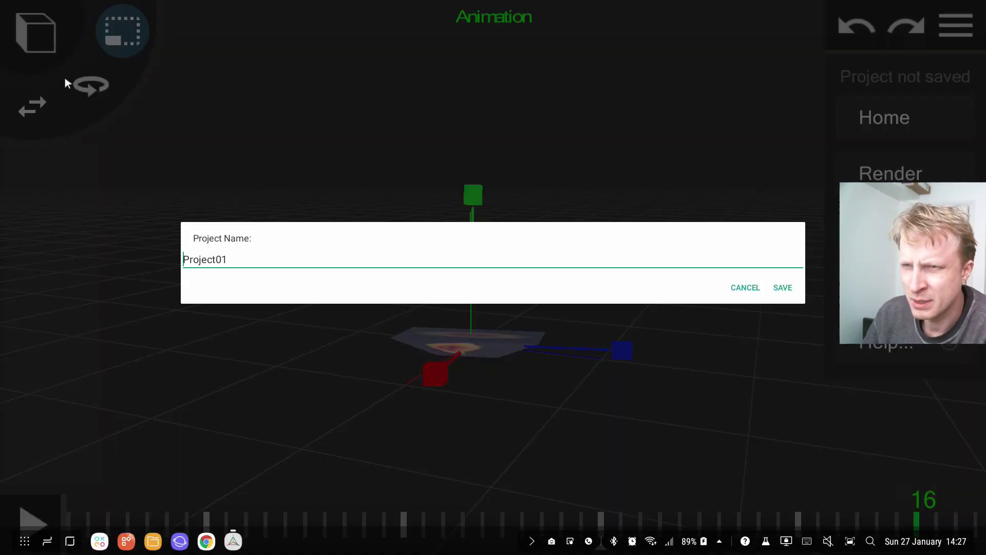
pyautogui.click(754, 291)
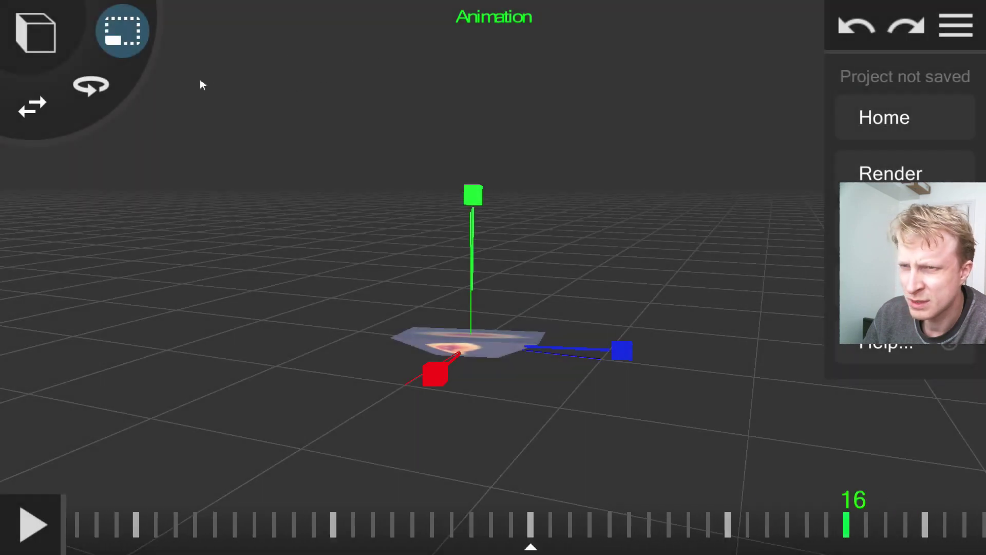
# Step: Select the Move tool, toggle the workspace mode, and bring up the add-object choices
pyautogui.click(32, 110)
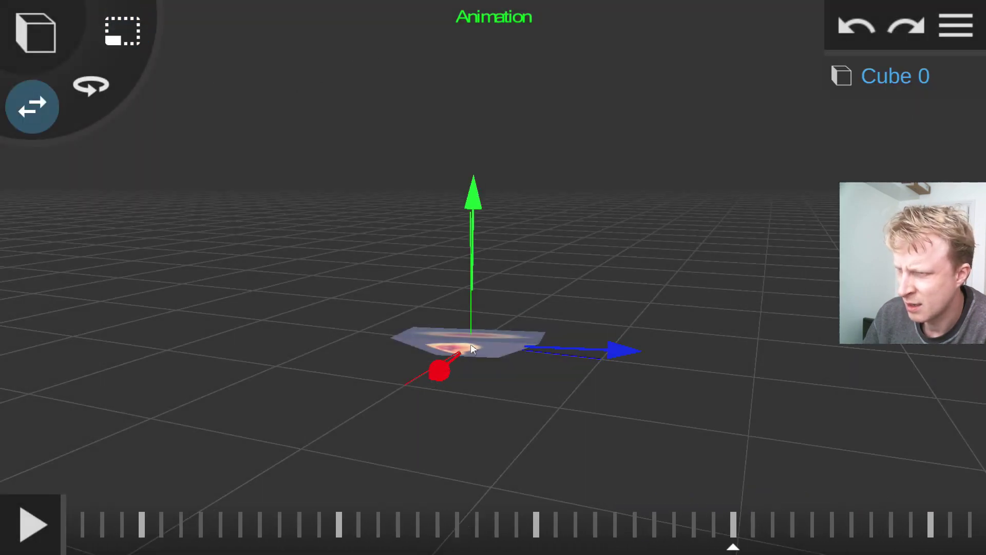
pyautogui.click(499, 15)
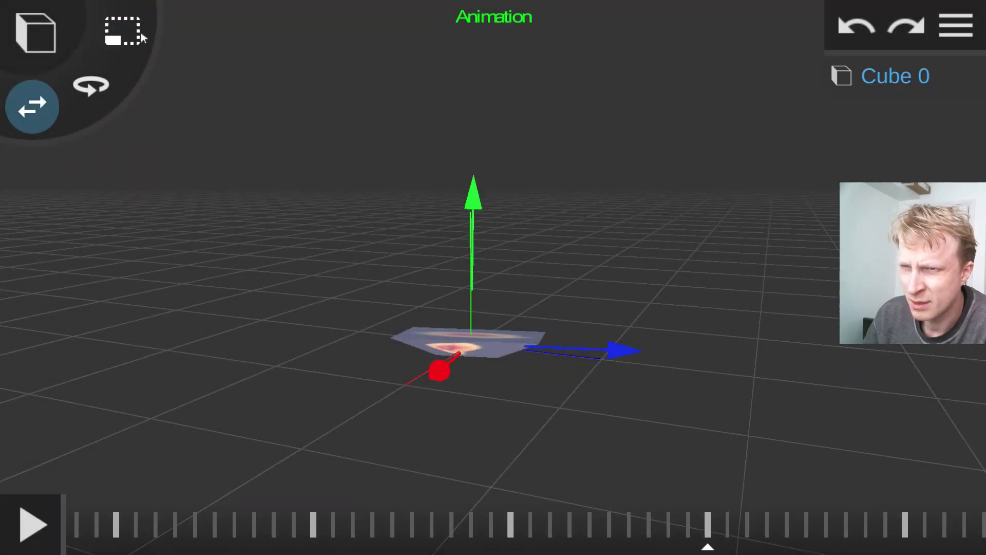
pyautogui.click(30, 39)
# Step: Undo the added Cube 1 so the tapered slab stands alone, and return the timeline to frame 0
pyautogui.click(47, 135)
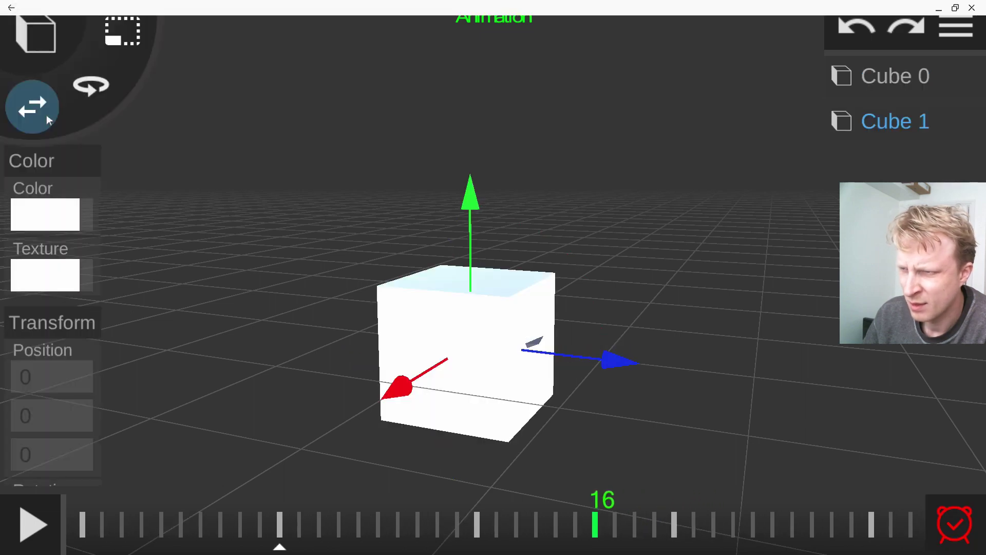
pyautogui.moveTo(339, 324); pyautogui.dragTo(517, 314)
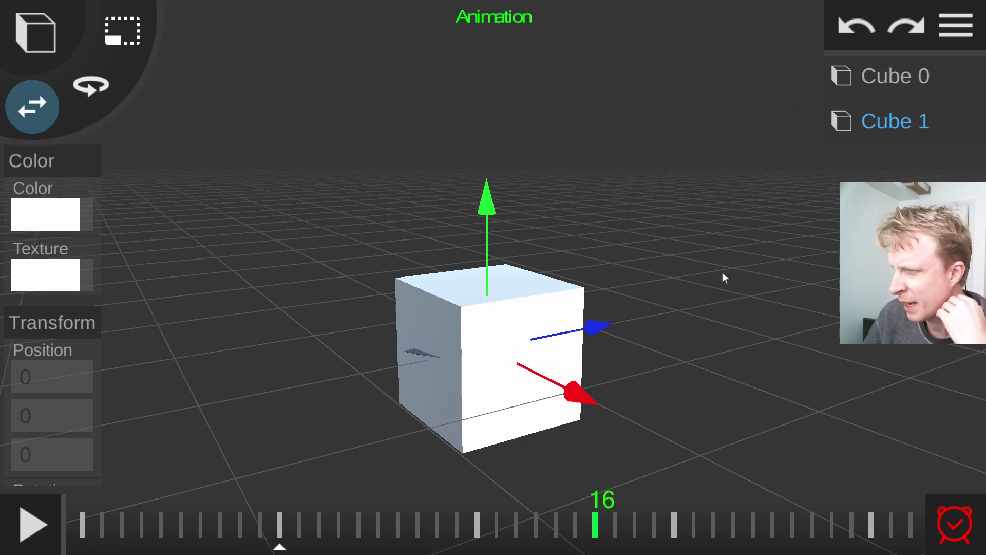
pyautogui.click(857, 31)
pyautogui.moveTo(649, 301)
pyautogui.mouseDown()
pyautogui.moveTo(423, 302)
pyautogui.moveTo(423, 410)
pyautogui.moveTo(455, 405)
pyautogui.moveTo(429, 365)
pyautogui.mouseUp()
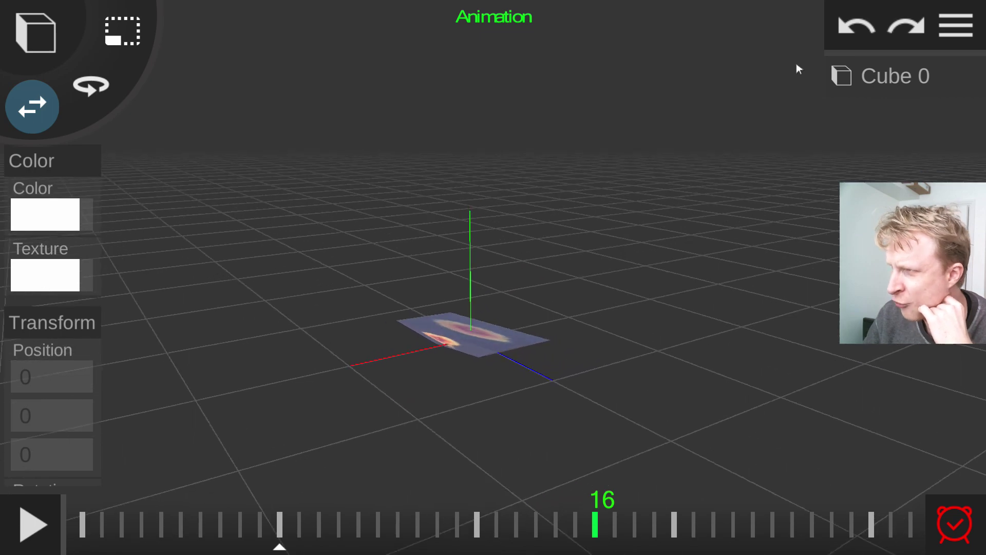
pyautogui.click(855, 27)
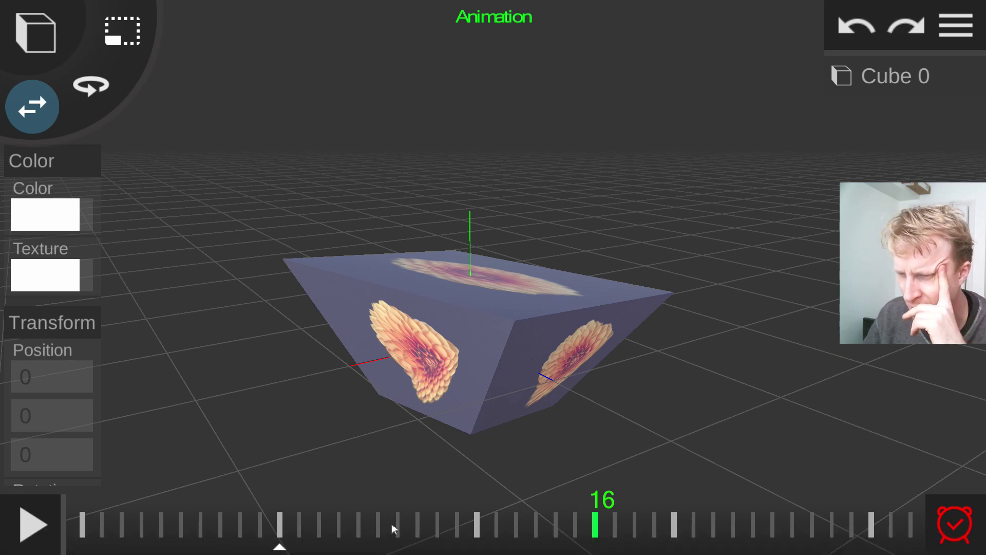
pyautogui.moveTo(391, 523); pyautogui.dragTo(302, 510)
pyautogui.moveTo(612, 523); pyautogui.dragTo(282, 522)
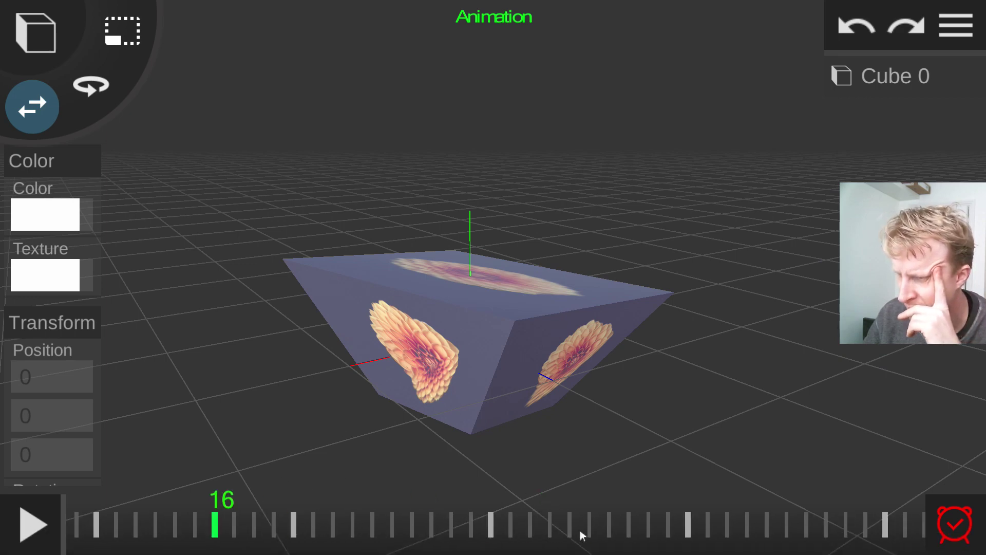
pyautogui.moveTo(581, 535)
pyautogui.mouseDown()
pyautogui.moveTo(335, 530)
pyautogui.moveTo(438, 512)
pyautogui.mouseUp()
pyautogui.moveTo(252, 520); pyautogui.dragTo(605, 535)
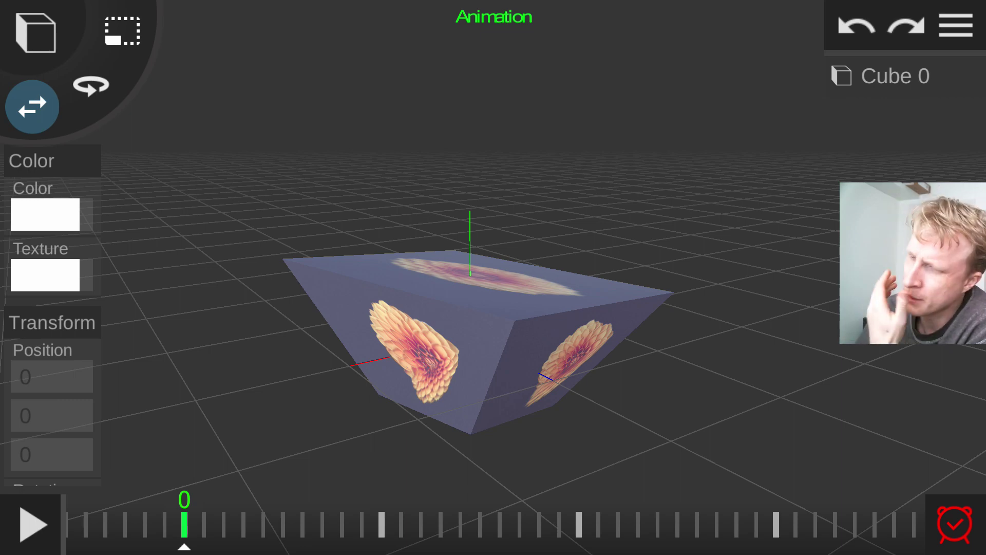
# Step: Orbit to a low side view of the slab and switch to the Rotate tool
pyautogui.moveTo(580, 370)
pyautogui.mouseDown()
pyautogui.moveTo(374, 353)
pyautogui.moveTo(324, 319)
pyautogui.moveTo(660, 377)
pyautogui.moveTo(342, 364)
pyautogui.moveTo(537, 425)
pyautogui.moveTo(570, 424)
pyautogui.moveTo(257, 437)
pyautogui.mouseUp()
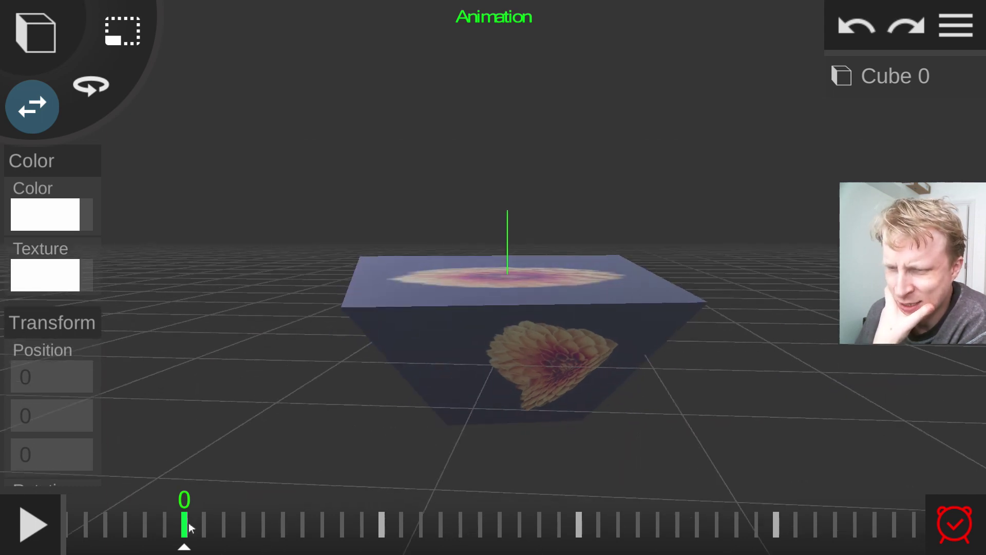
pyautogui.click(91, 87)
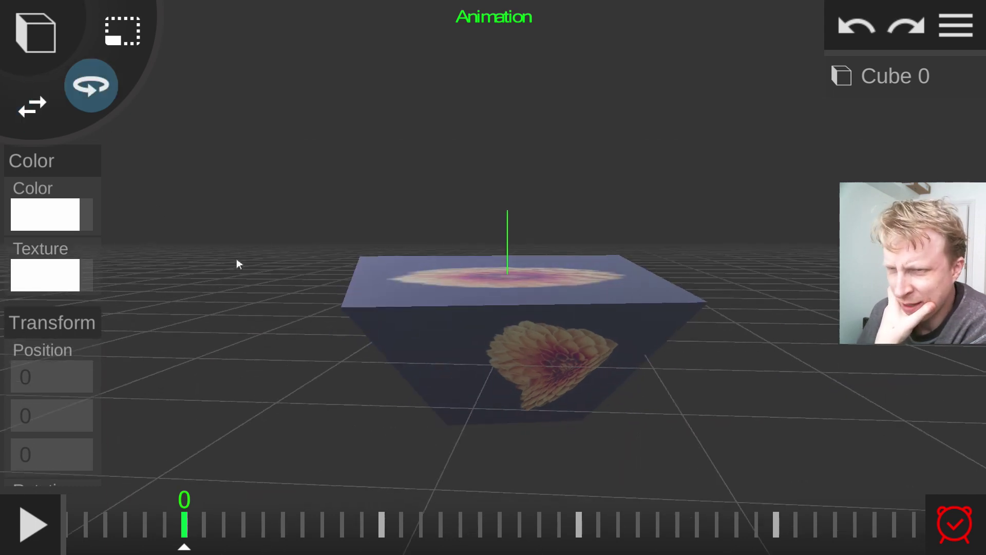
# Step: Select the slab, set its starting orientation, and record a keyframe at frame 0
pyautogui.click(391, 287)
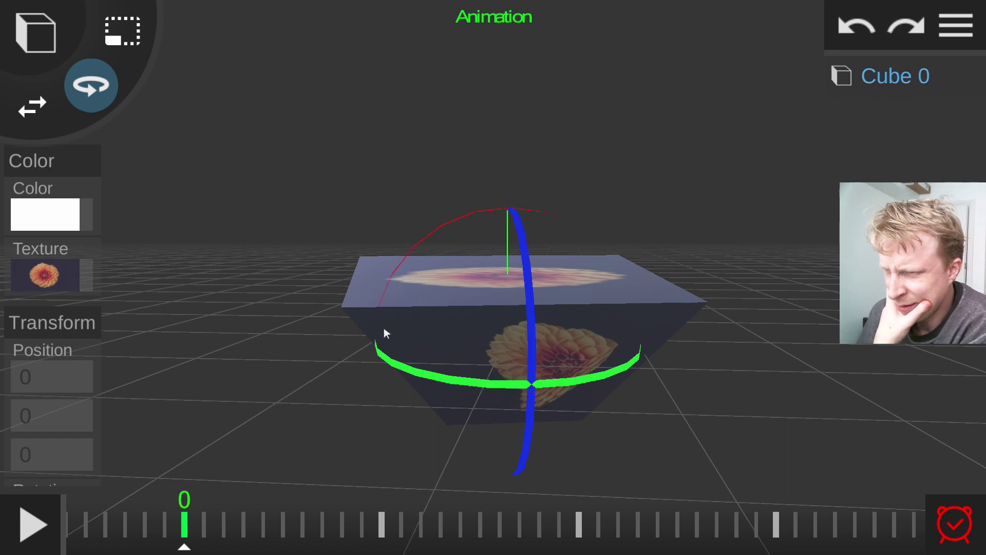
pyautogui.moveTo(382, 299)
pyautogui.mouseDown()
pyautogui.moveTo(399, 273)
pyautogui.moveTo(456, 379)
pyautogui.moveTo(554, 442)
pyautogui.moveTo(582, 267)
pyautogui.mouseUp()
pyautogui.moveTo(553, 226)
pyautogui.mouseDown()
pyautogui.moveTo(578, 251)
pyautogui.moveTo(531, 329)
pyautogui.mouseUp()
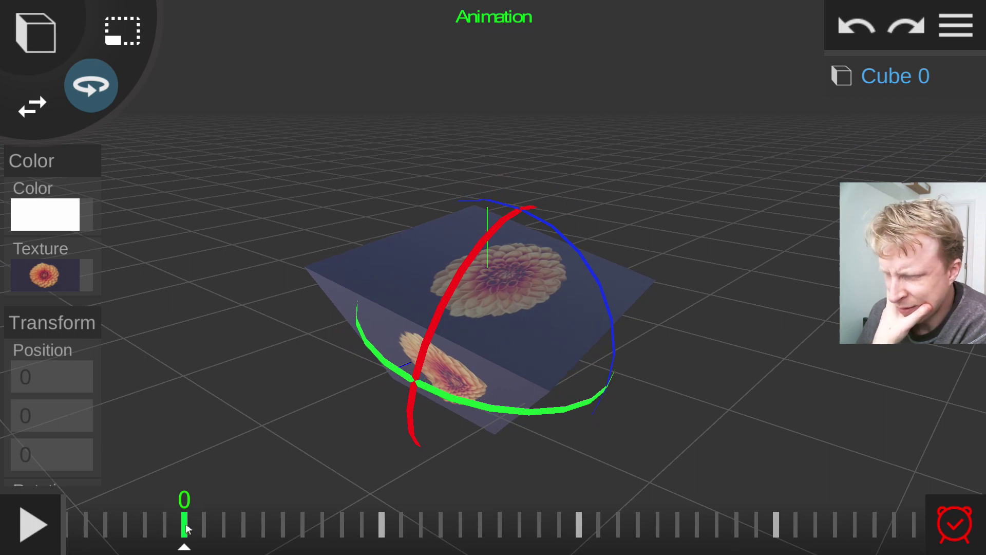
pyautogui.click(953, 523)
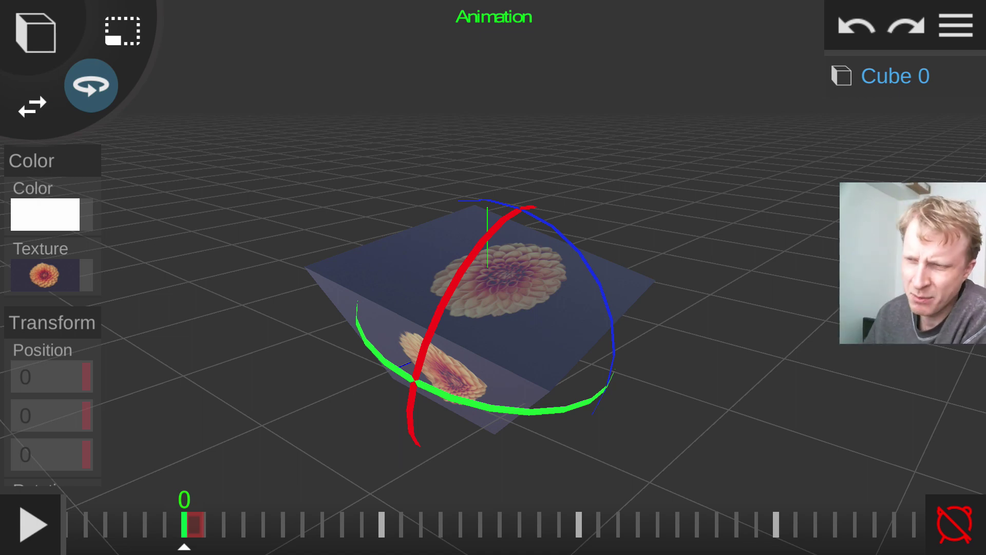
# Step: Record slightly tilted slab poses as keyframes at frames 1 and 2
pyautogui.click(209, 523)
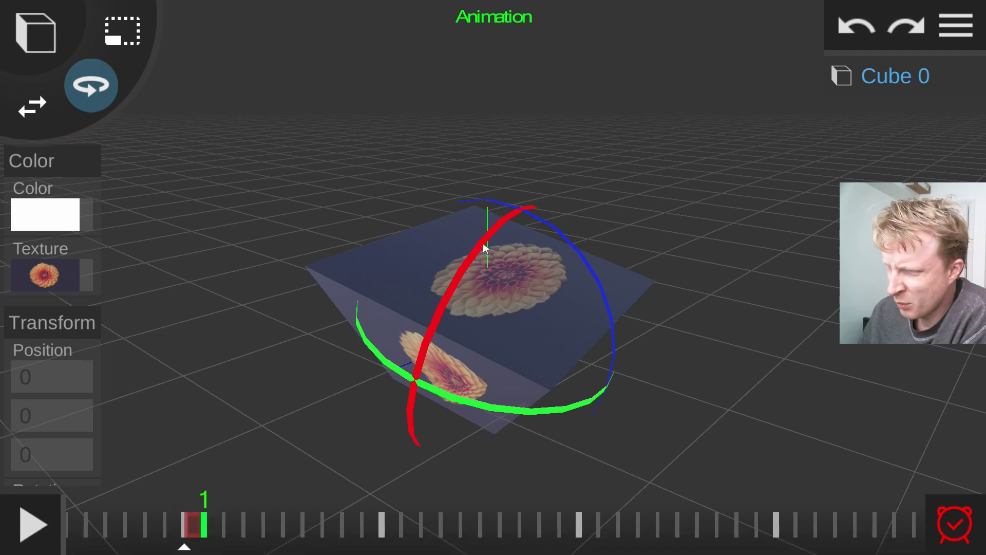
pyautogui.moveTo(483, 251); pyautogui.dragTo(498, 231)
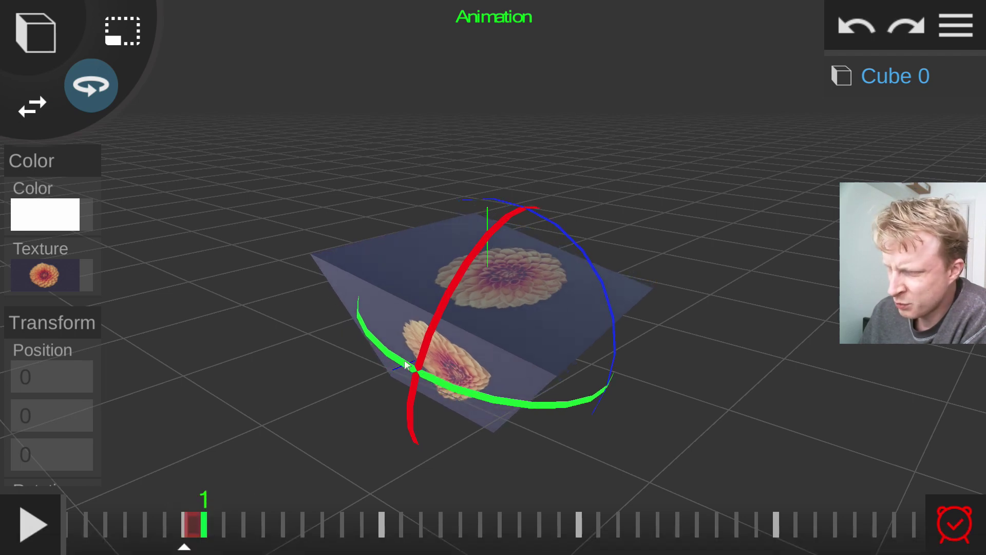
pyautogui.click(950, 527)
pyautogui.click(226, 530)
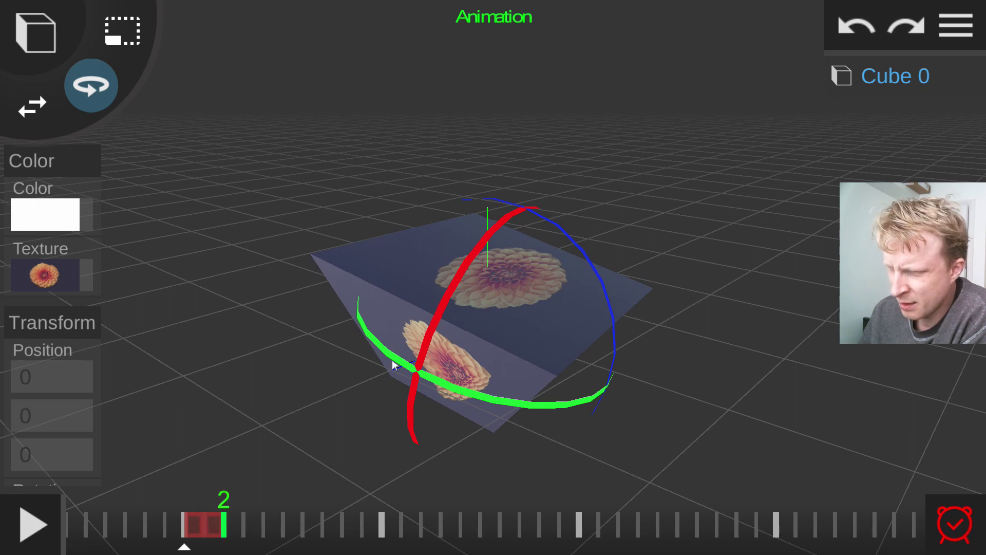
pyautogui.moveTo(378, 347); pyautogui.dragTo(350, 334)
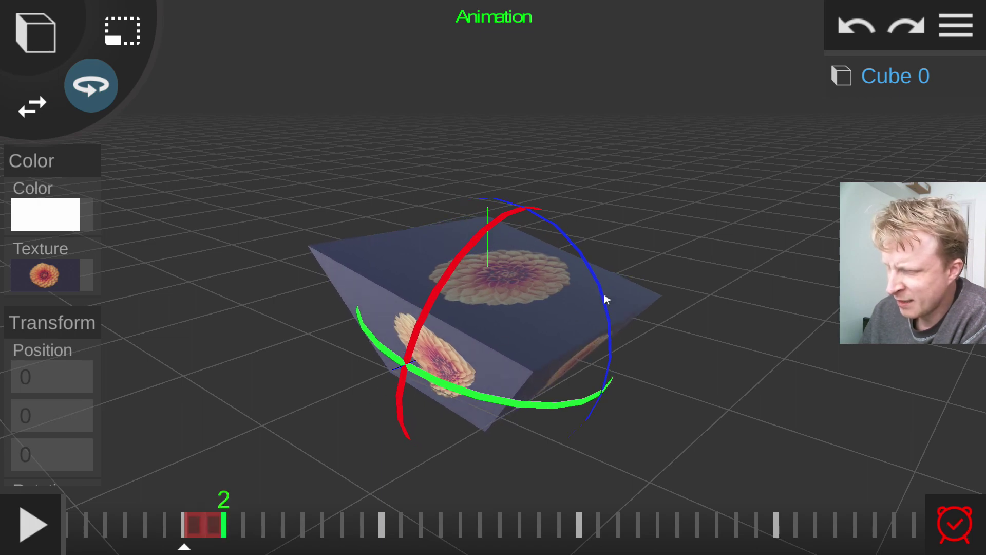
pyautogui.moveTo(604, 294); pyautogui.dragTo(596, 362)
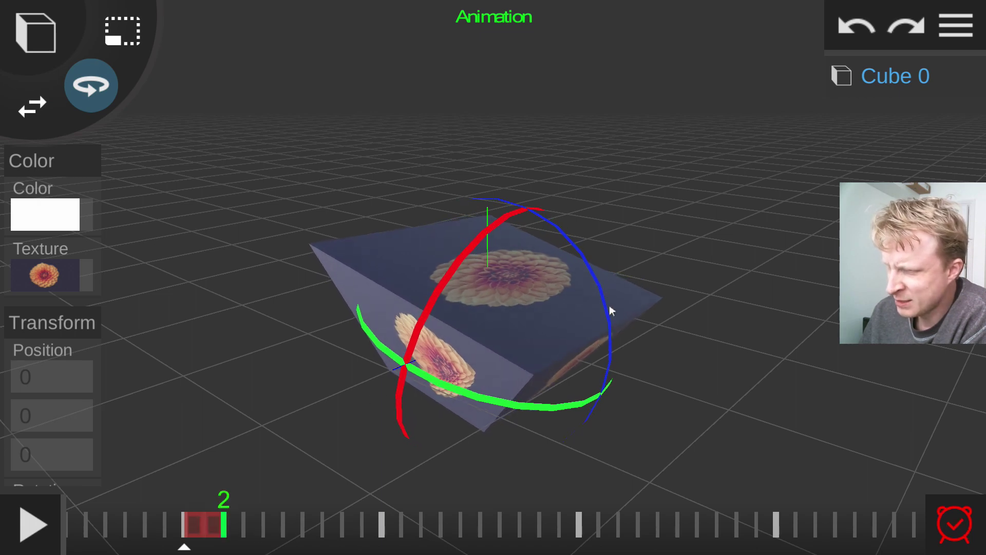
pyautogui.click(950, 519)
# Step: Record further rotated slab poses as keyframes at frames 3, 4 and 5
pyautogui.click(245, 524)
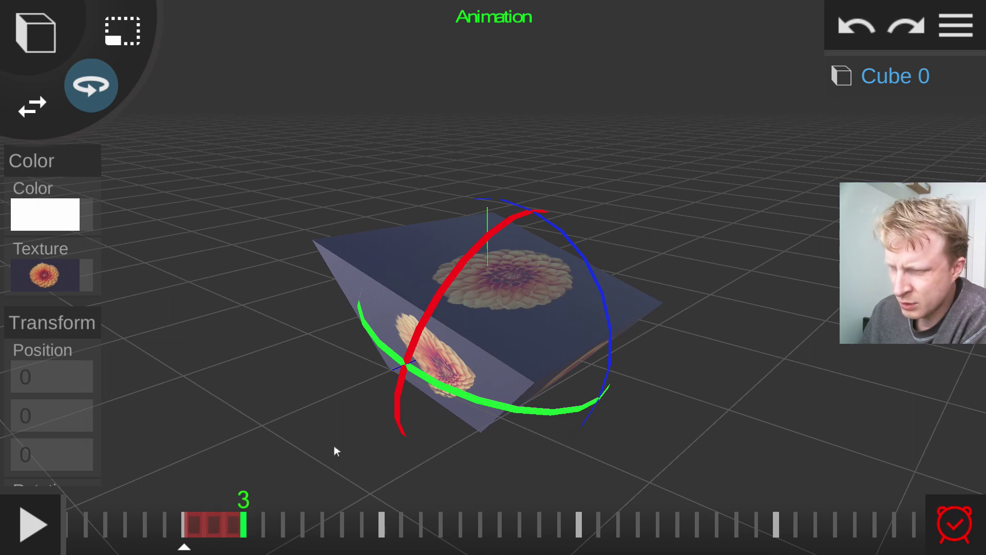
pyautogui.moveTo(399, 392); pyautogui.dragTo(774, 470)
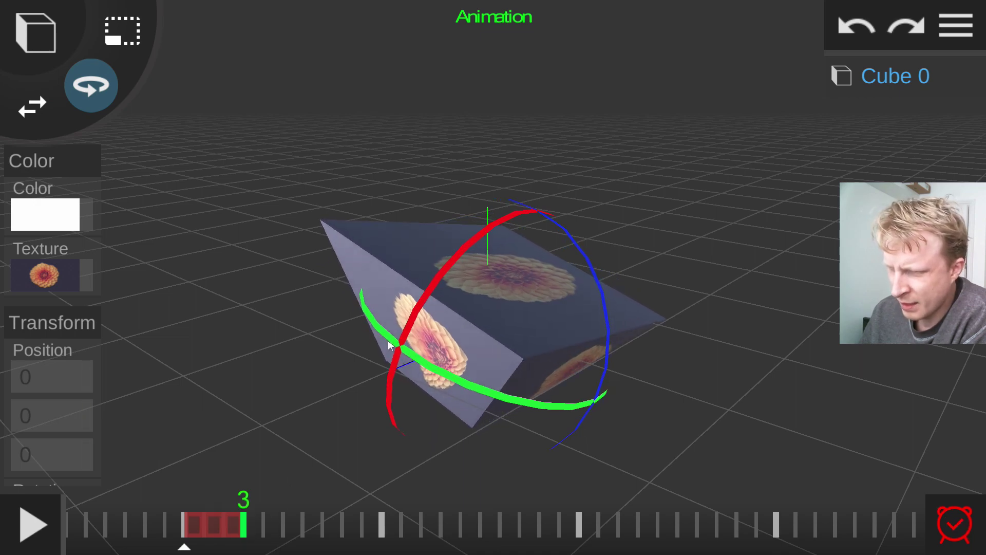
pyautogui.click(962, 526)
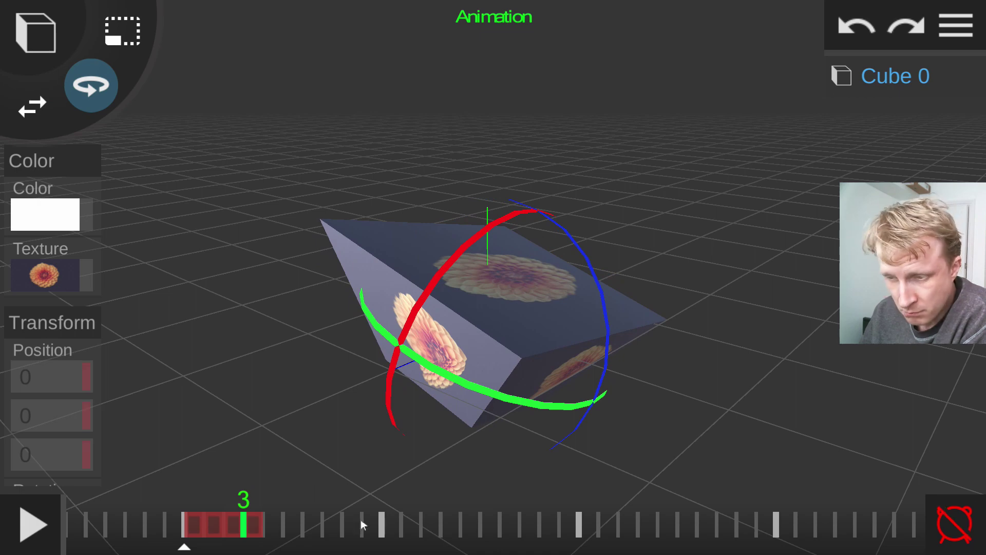
pyautogui.click(270, 527)
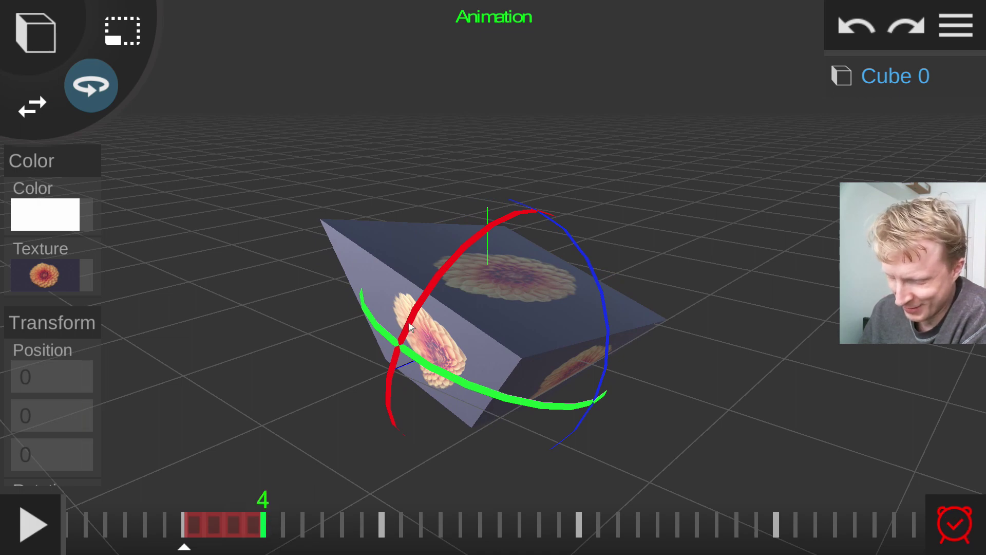
pyautogui.moveTo(411, 326); pyautogui.dragTo(569, 307)
pyautogui.moveTo(612, 334); pyautogui.dragTo(610, 365)
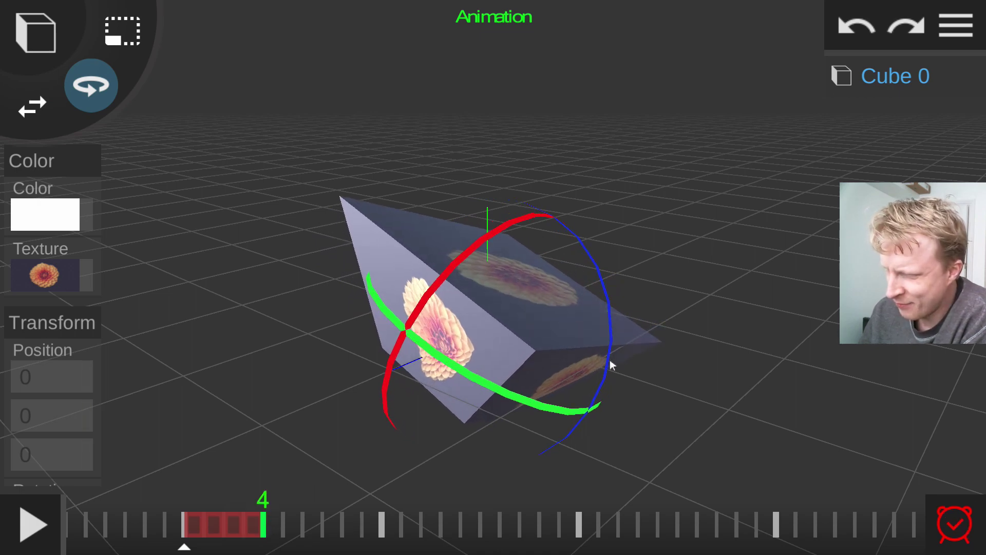
pyautogui.click(956, 517)
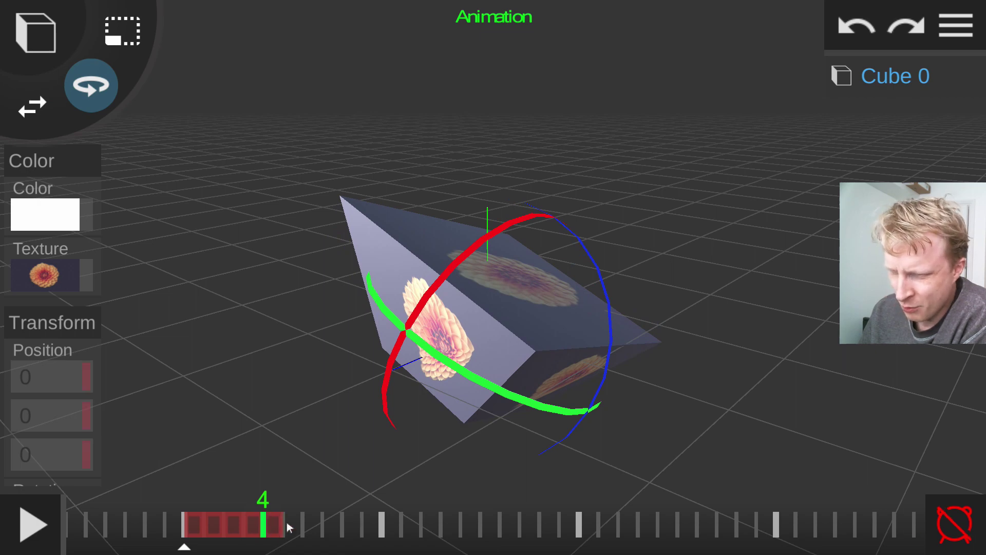
pyautogui.moveTo(429, 339)
pyautogui.mouseDown()
pyautogui.moveTo(400, 327)
pyautogui.moveTo(316, 478)
pyautogui.mouseUp()
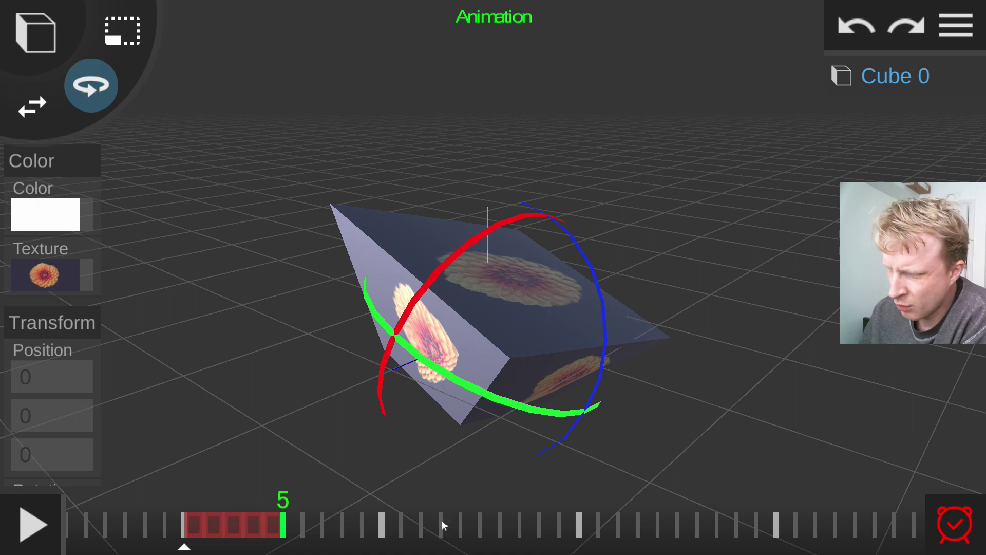
pyautogui.click(915, 513)
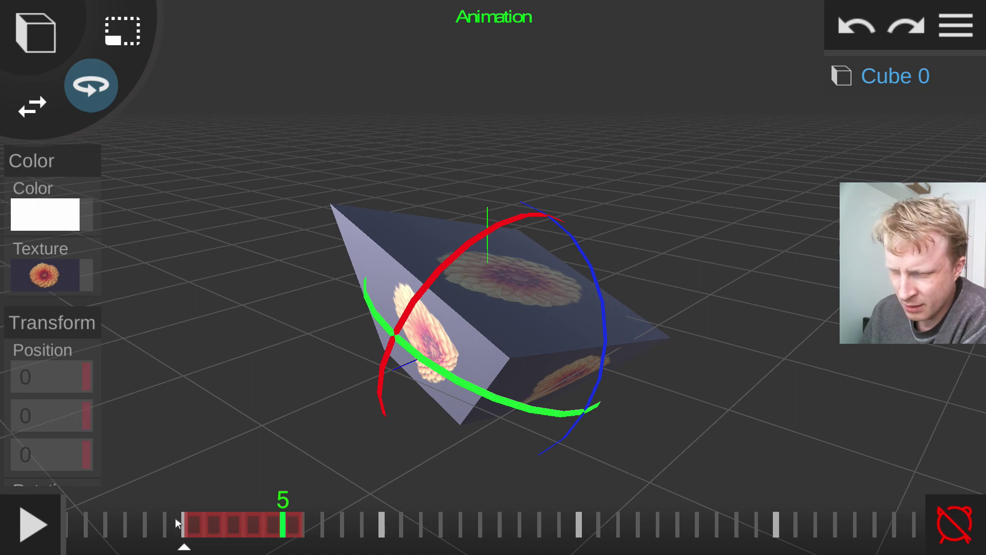
# Step: Play the rotation animation and pause it partway along the timeline
pyautogui.click(32, 524)
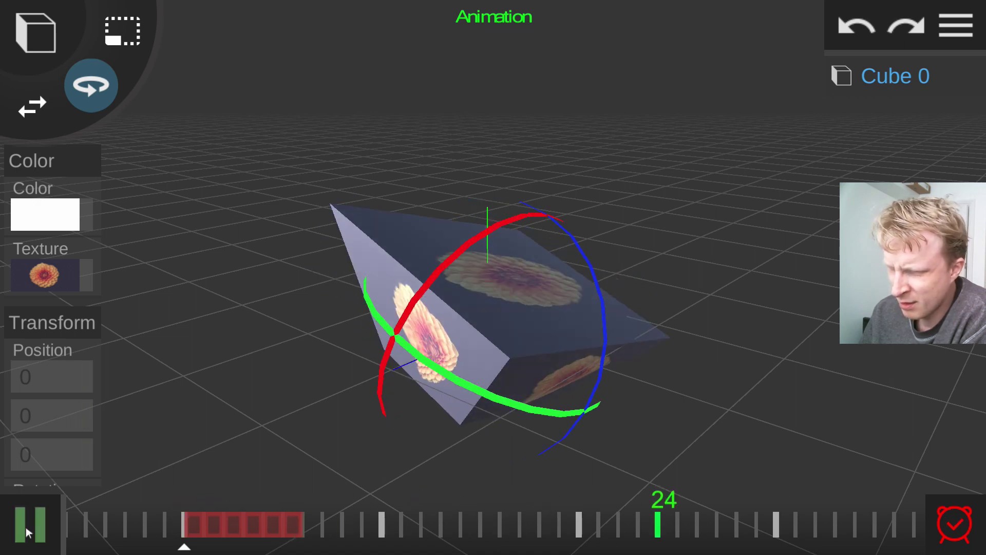
pyautogui.click(30, 525)
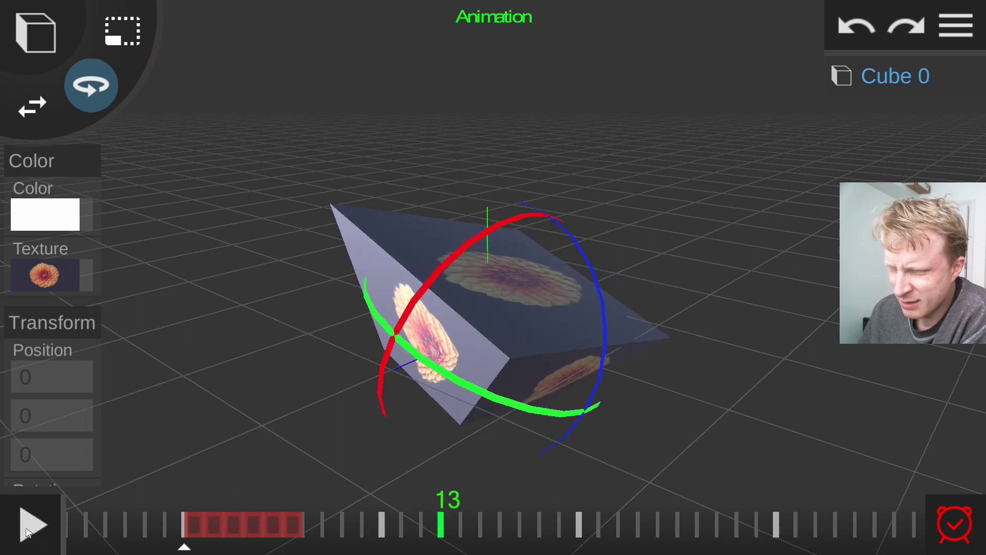
pyautogui.click(31, 524)
pyautogui.click(26, 527)
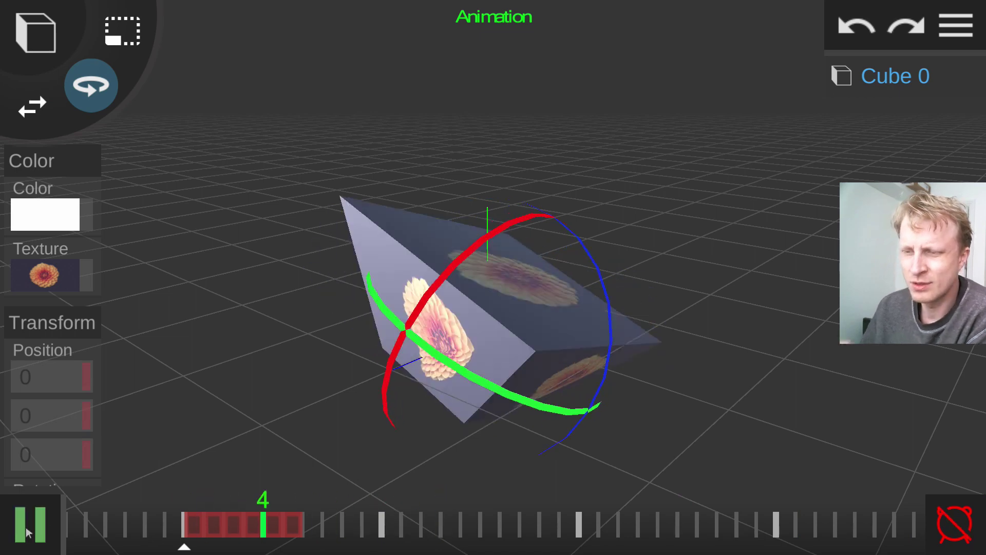
pyautogui.click(25, 526)
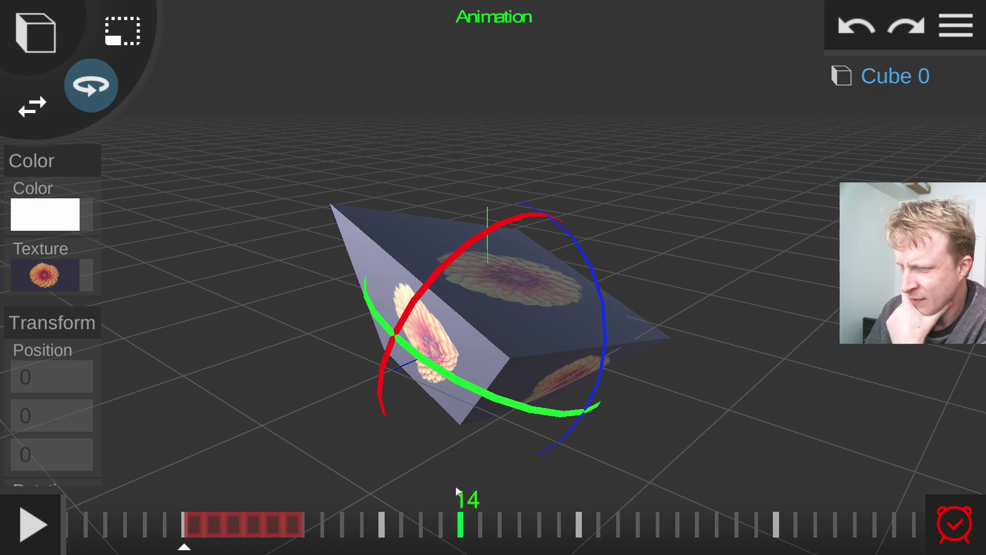
# Step: Record new rotated slab poses as keyframes at frames 14 and 20
pyautogui.moveTo(384, 322); pyautogui.dragTo(337, 260)
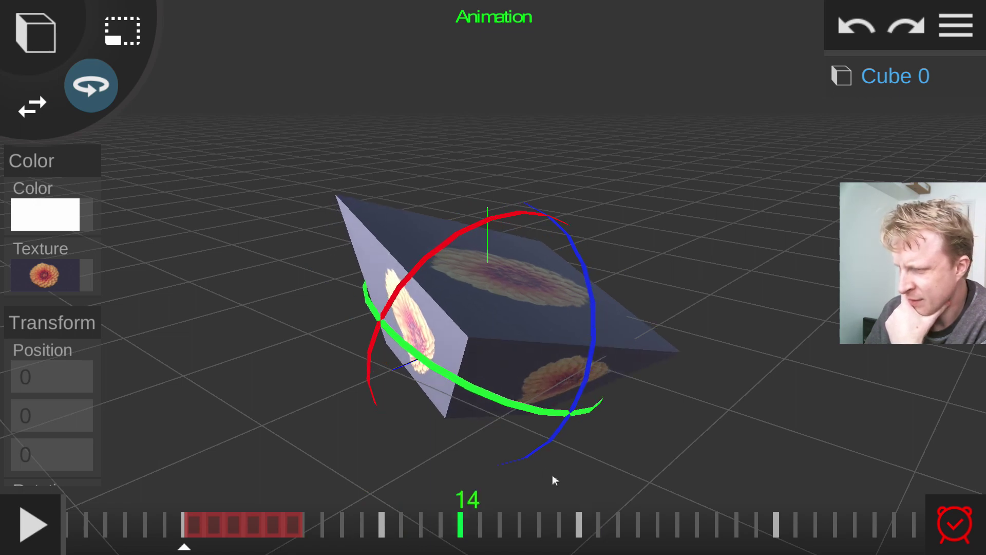
pyautogui.click(960, 521)
pyautogui.click(580, 523)
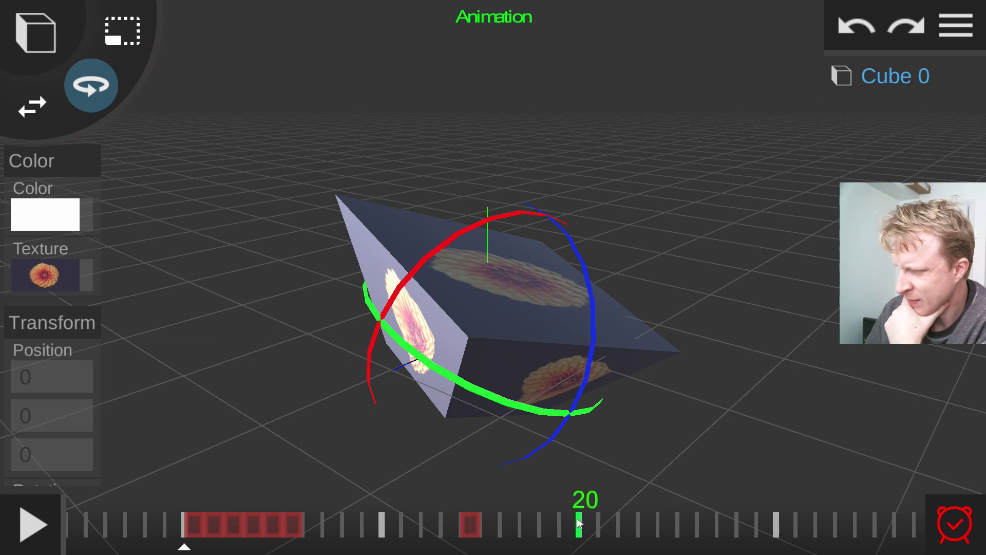
pyautogui.moveTo(597, 326); pyautogui.dragTo(586, 279)
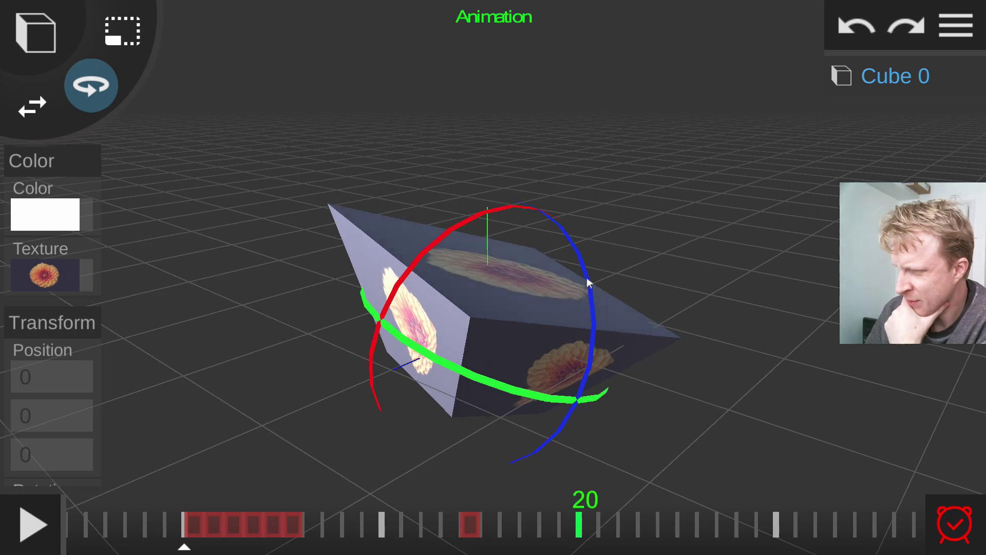
pyautogui.click(955, 527)
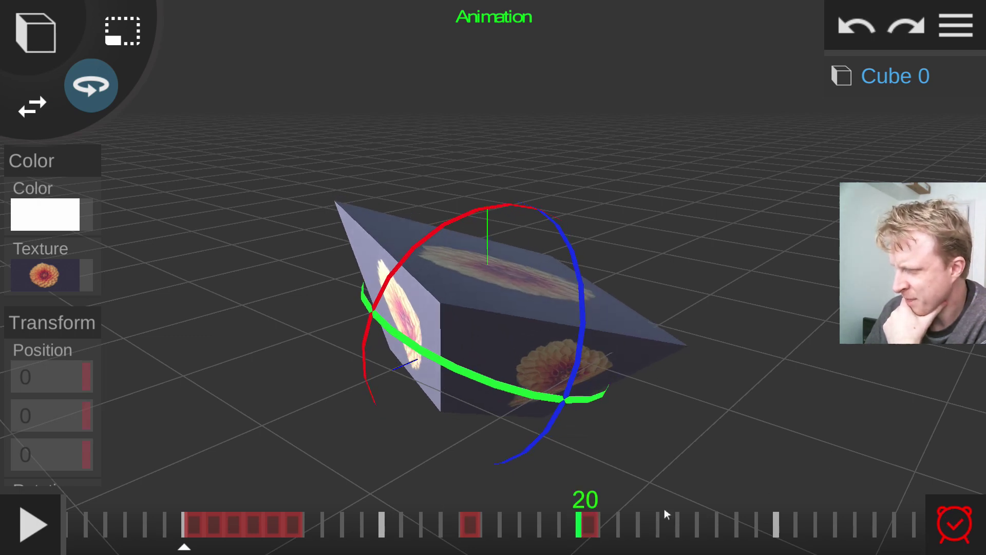
# Step: At frame 29, rotate the slab around the green axis, then play the longer animation
pyautogui.click(746, 522)
pyautogui.moveTo(542, 394); pyautogui.dragTo(475, 375)
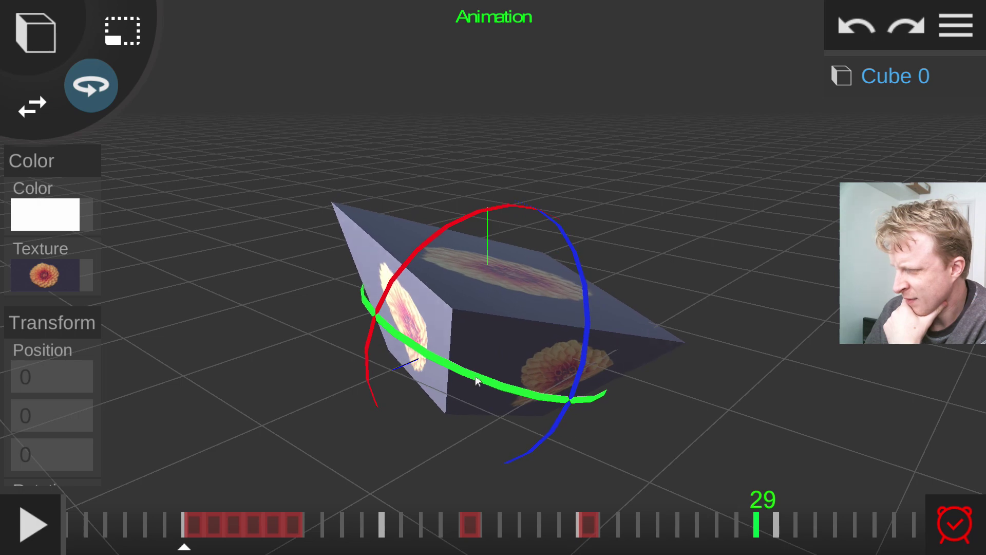
pyautogui.click(22, 517)
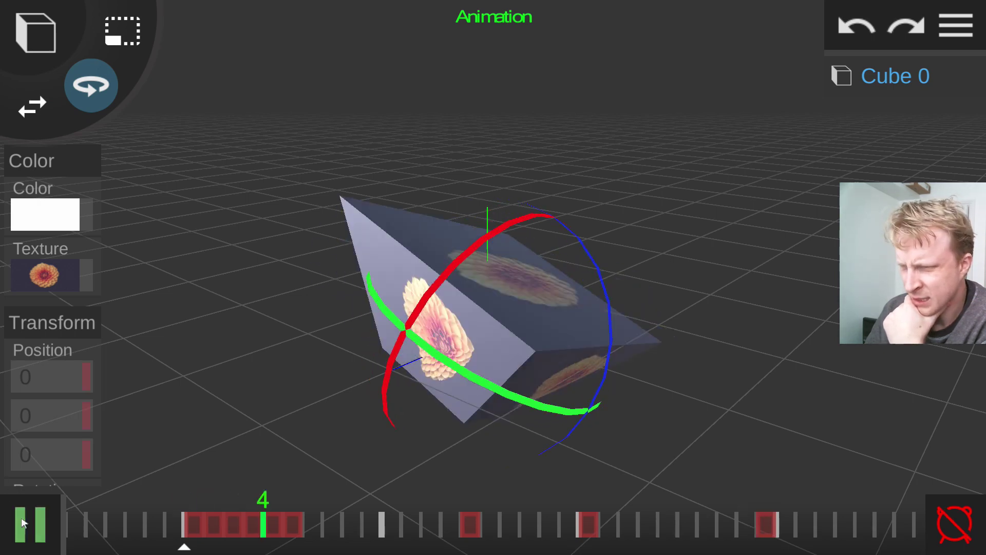
pyautogui.click(24, 528)
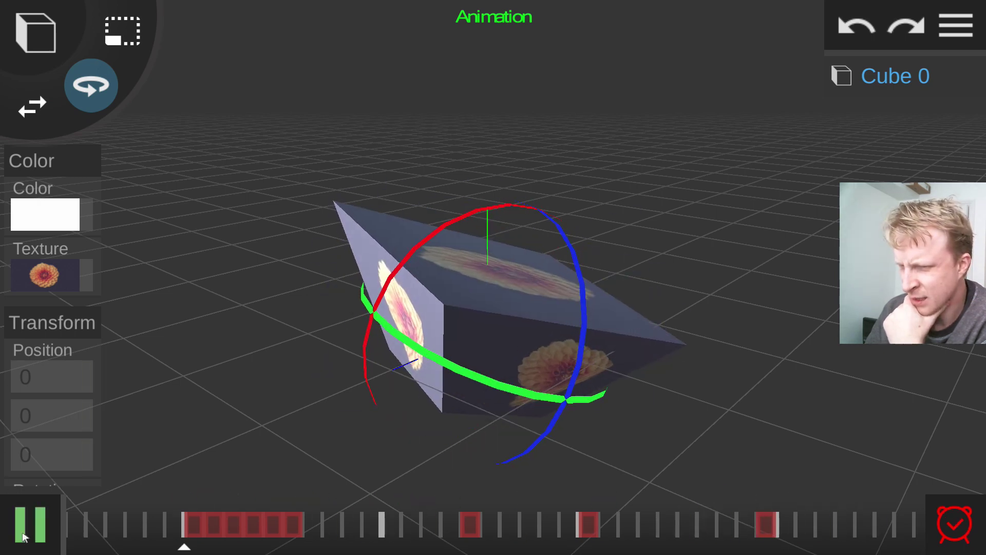
pyautogui.click(29, 524)
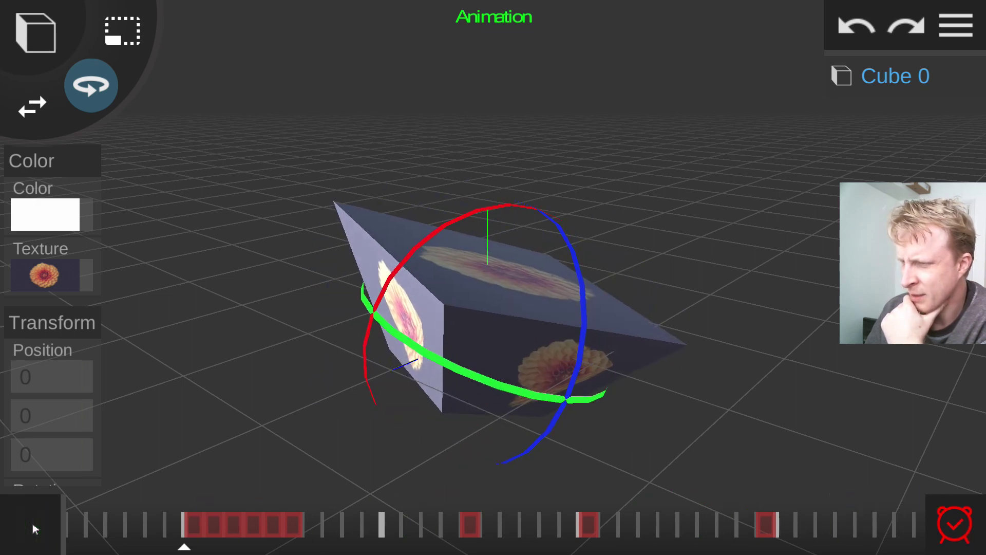
# Step: Stop playback, orbit to look down on the slab, and bring up the video render settings
pyautogui.click(32, 525)
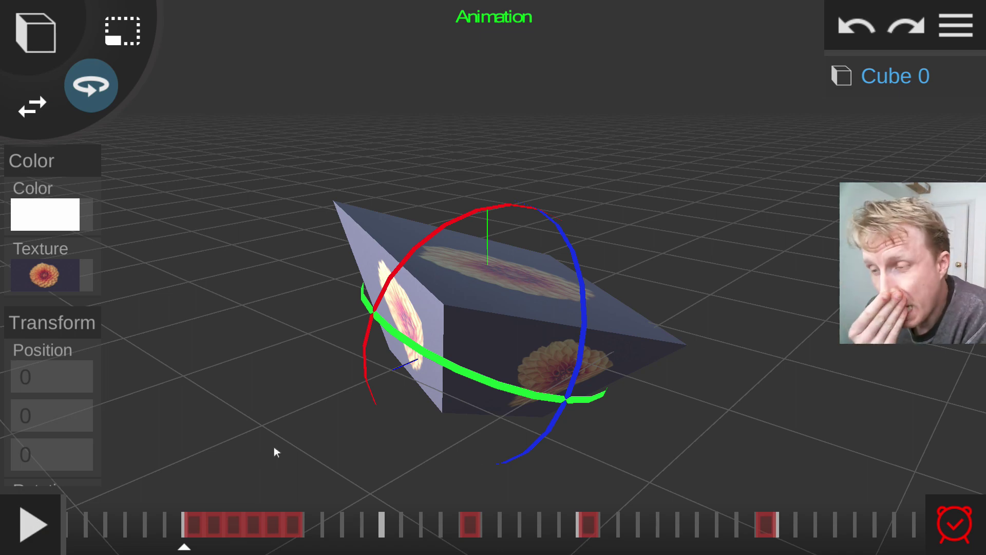
pyautogui.moveTo(663, 298); pyautogui.dragTo(305, 247)
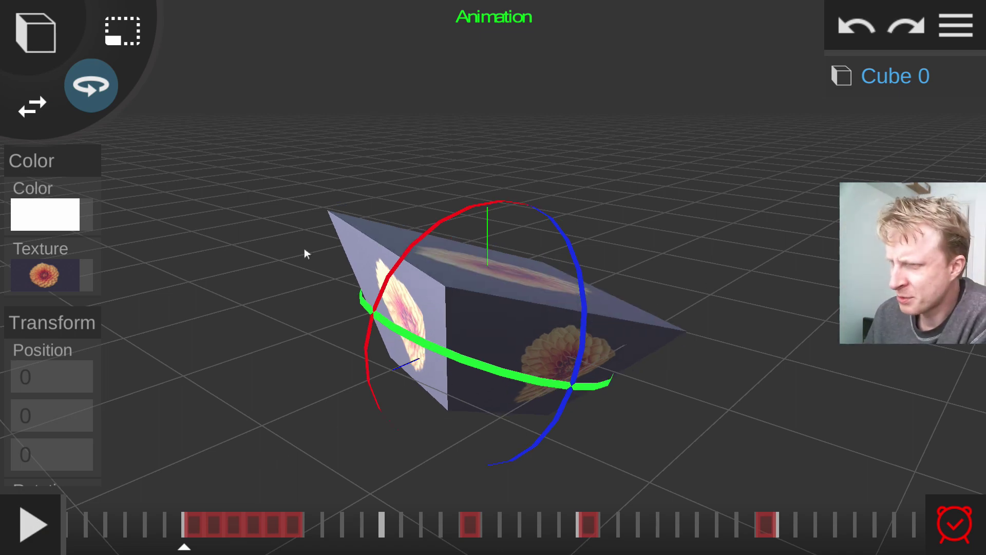
pyautogui.moveTo(466, 289)
pyautogui.mouseDown()
pyautogui.moveTo(352, 292)
pyautogui.moveTo(849, 157)
pyautogui.mouseUp()
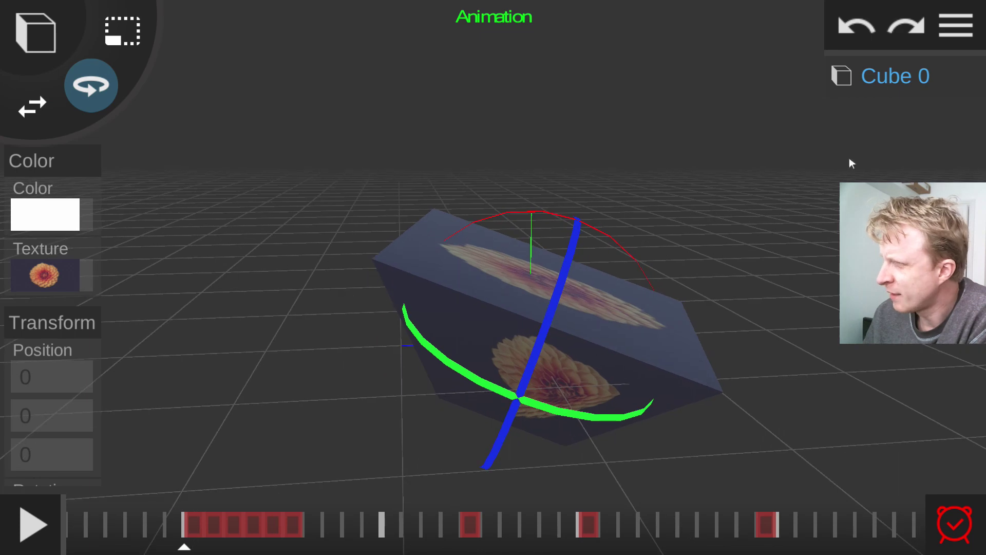
pyautogui.click(955, 28)
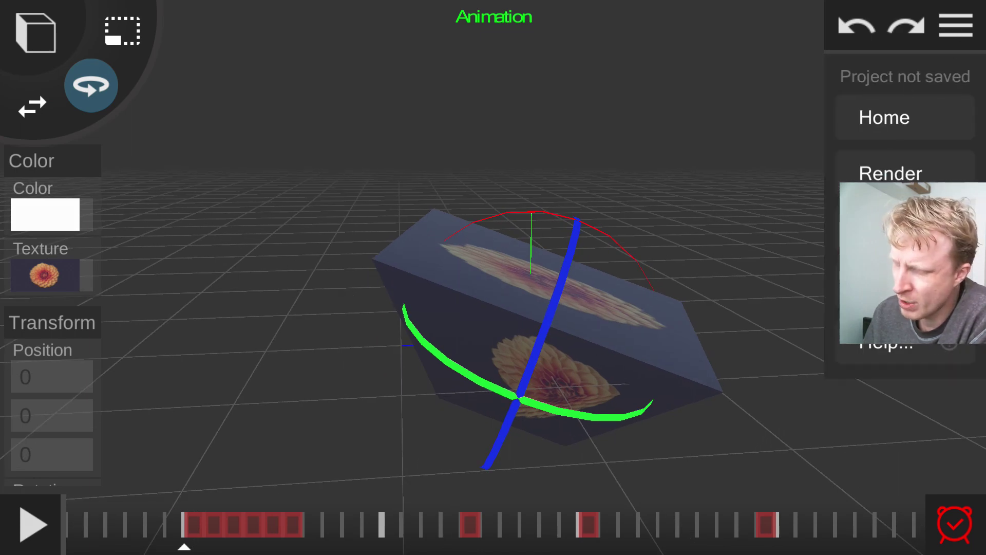
pyautogui.click(890, 173)
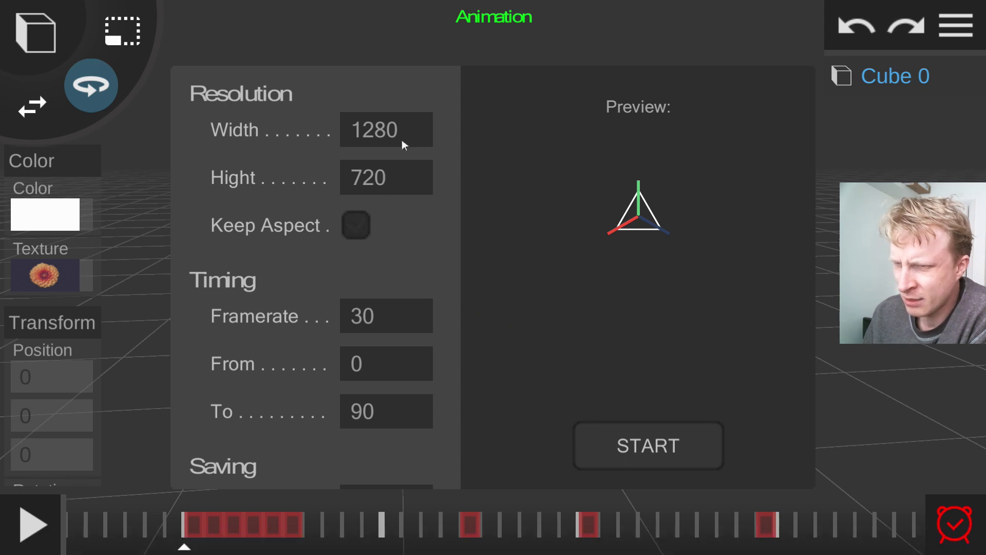
# Step: Set the render framerate to 12 and the end frame to 30
pyautogui.click(361, 317)
pyautogui.press('BackSpace')
pyautogui.press('BackSpace')
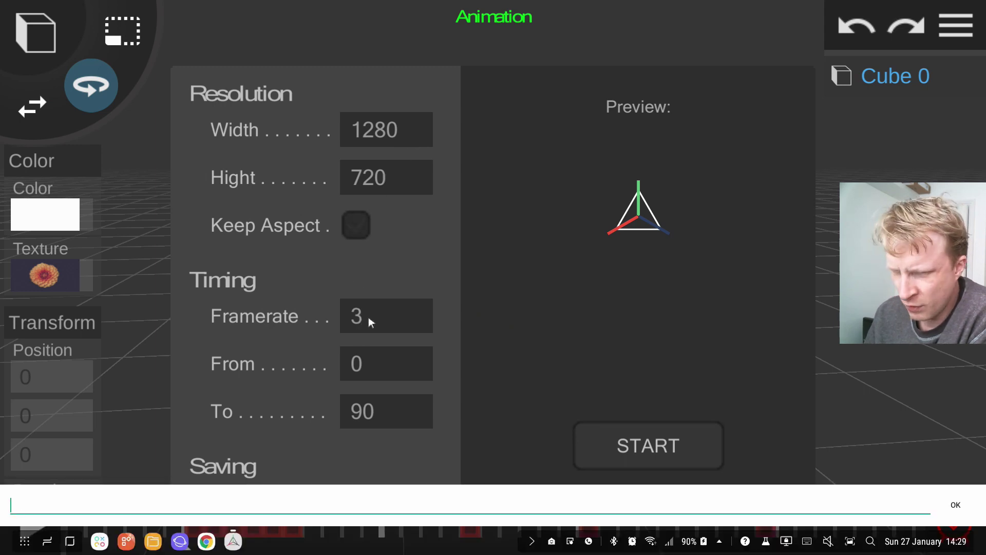
pyautogui.write('12')
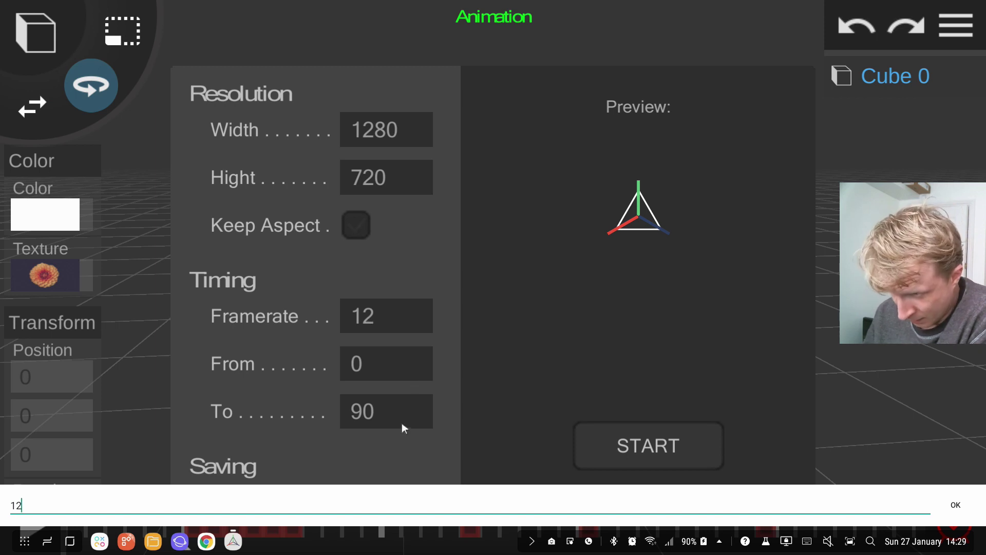
pyautogui.press('Return')
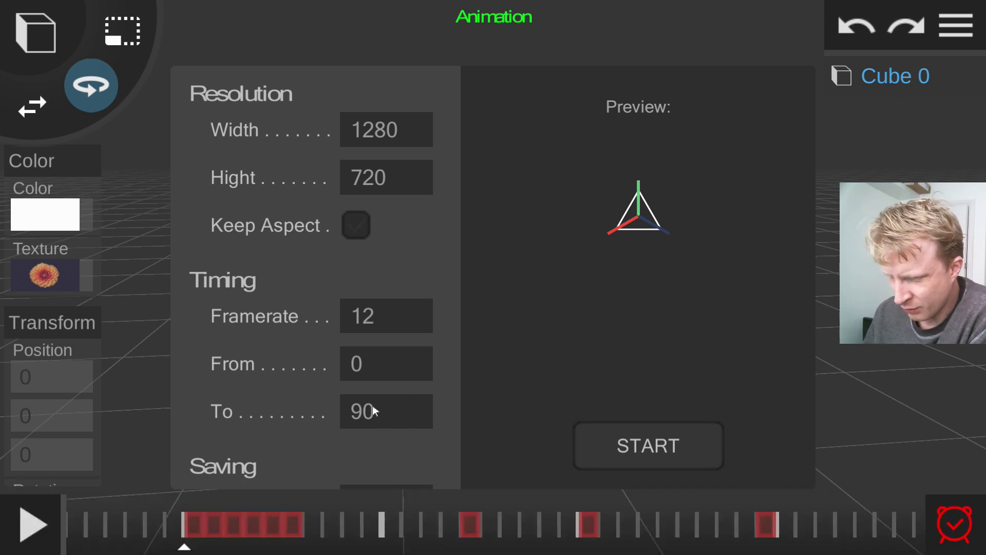
pyautogui.click(372, 408)
pyautogui.press('BackSpace')
pyautogui.press('BackSpace')
pyautogui.write('30')
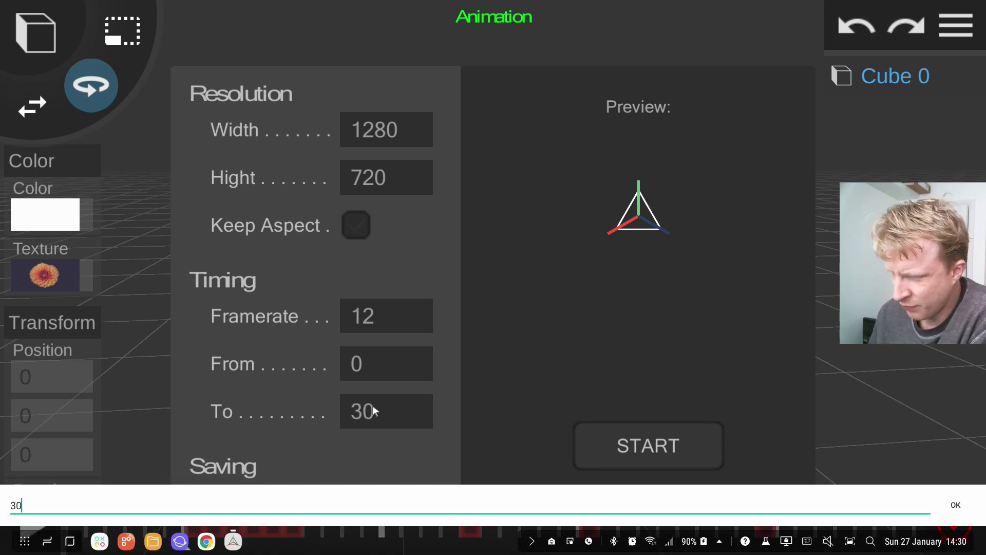
pyautogui.click(956, 502)
pyautogui.scroll(-1, 283, 151)
pyautogui.scroll(1, 274, 154)
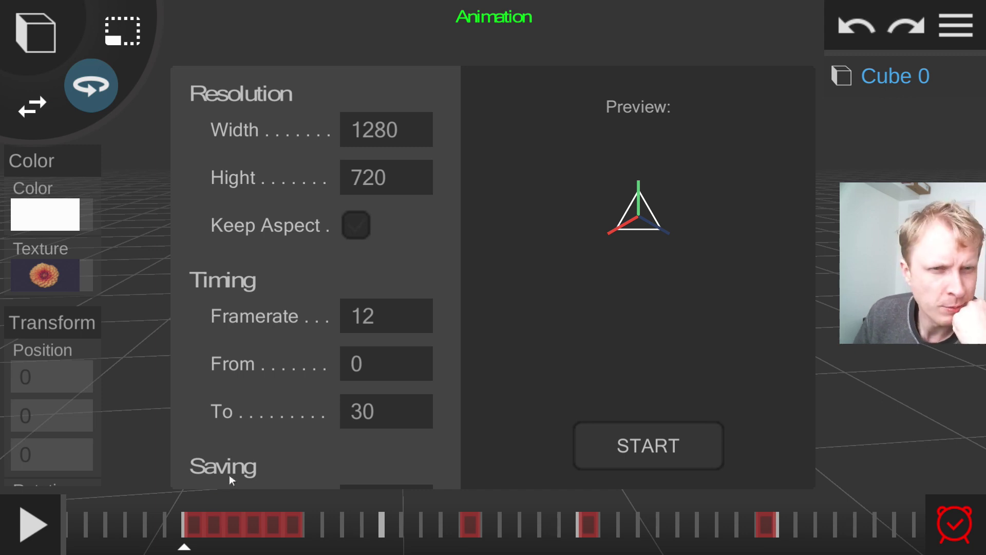
pyautogui.moveTo(272, 473); pyautogui.dragTo(281, 262)
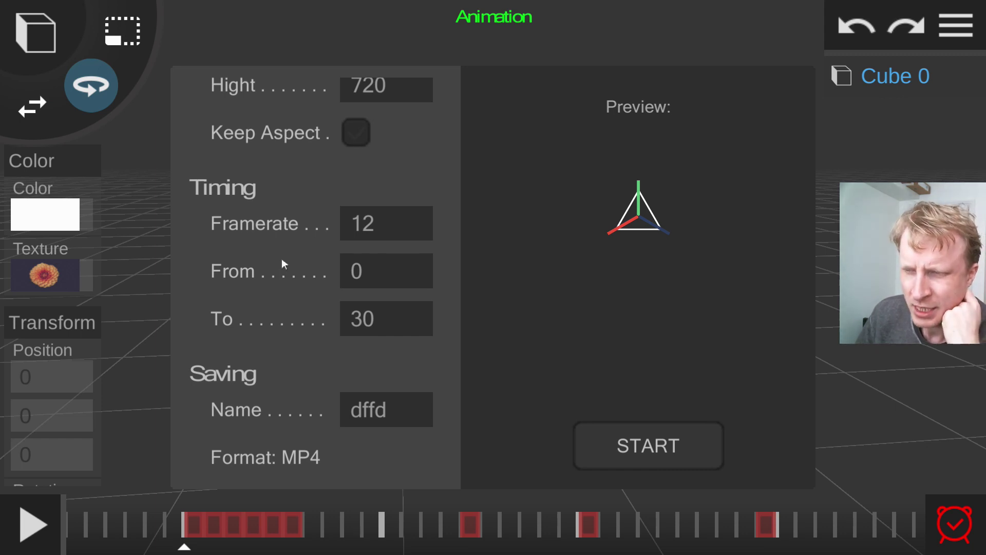
pyautogui.moveTo(282, 258); pyautogui.dragTo(372, 463)
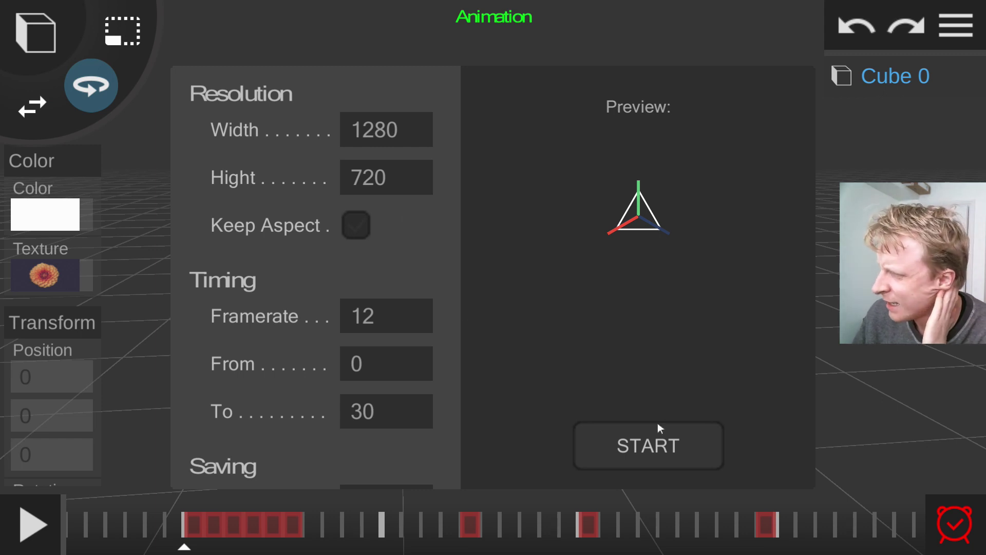
# Step: Render the video twice, skipping the share sheet each time to watch the result
pyautogui.click(651, 455)
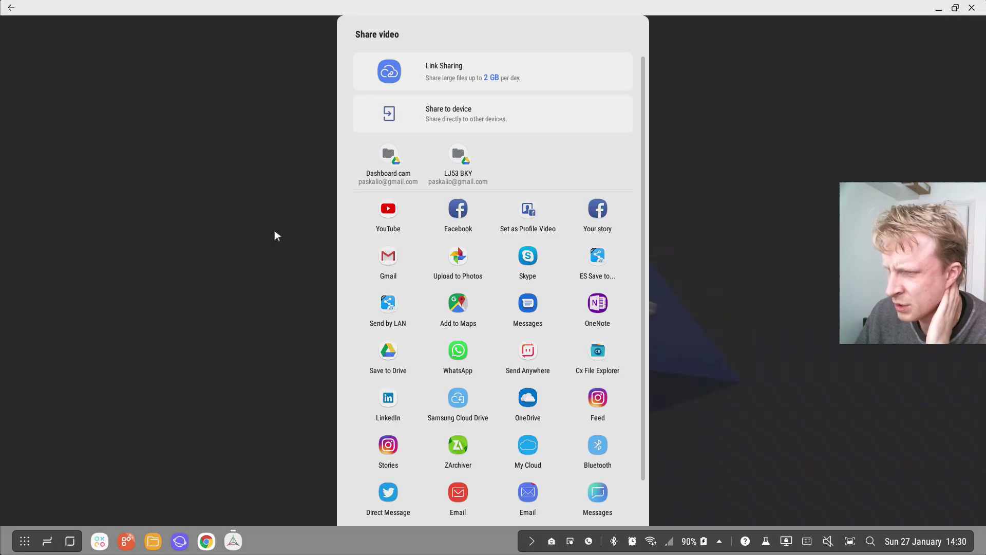
pyautogui.click(275, 230)
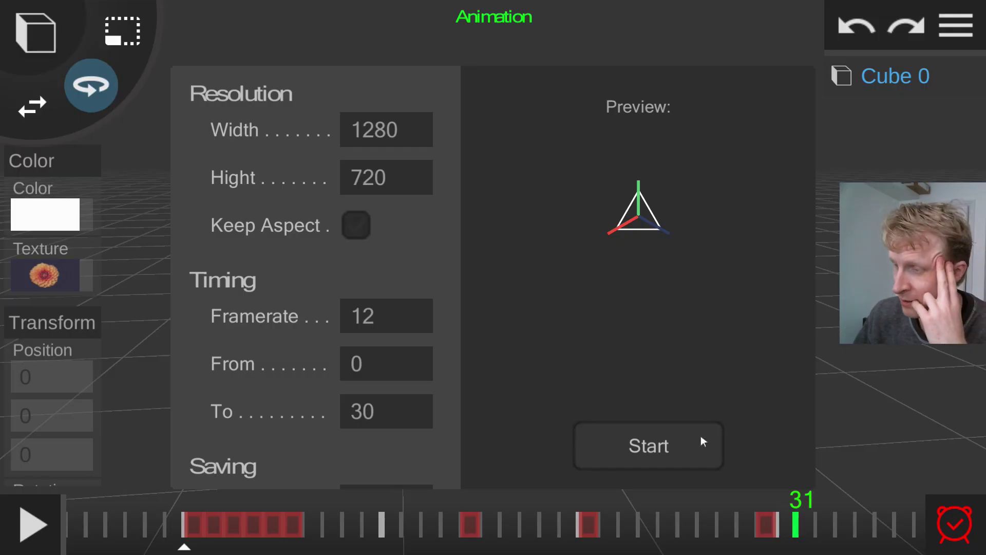
pyautogui.click(690, 438)
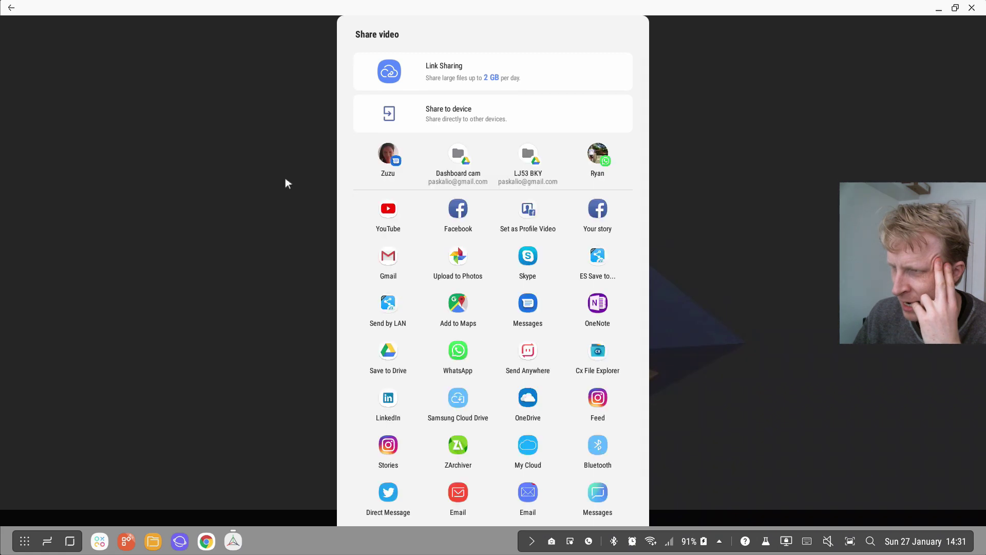
pyautogui.click(285, 182)
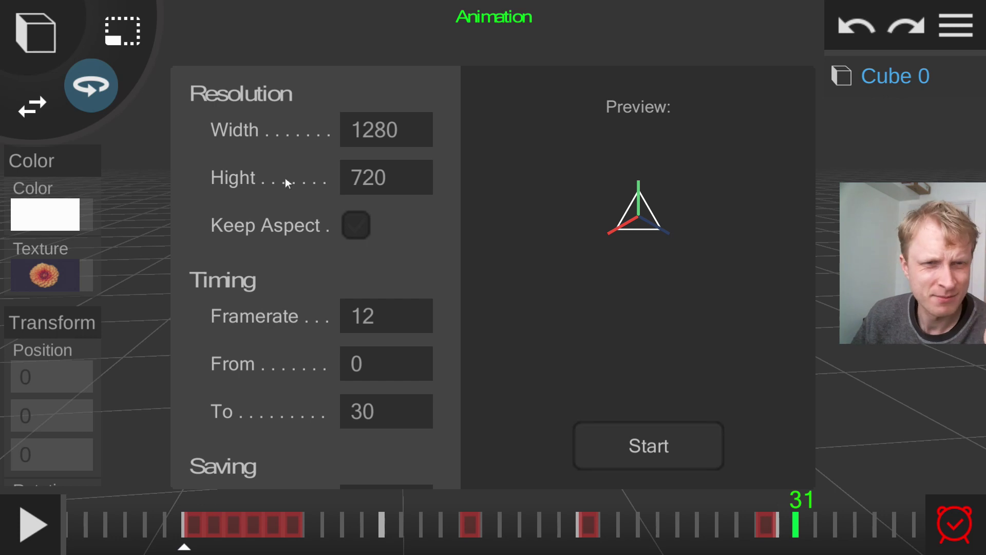
pyautogui.click(355, 225)
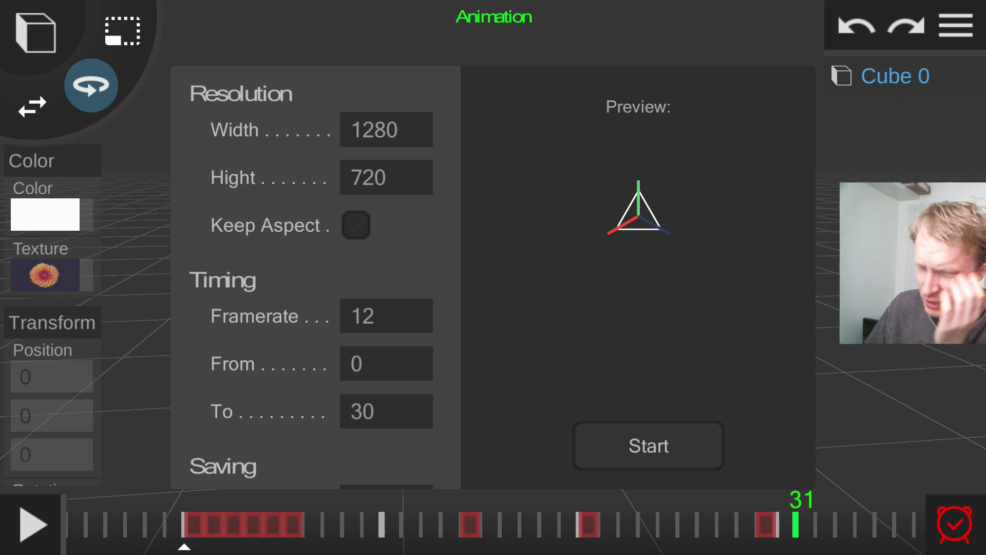